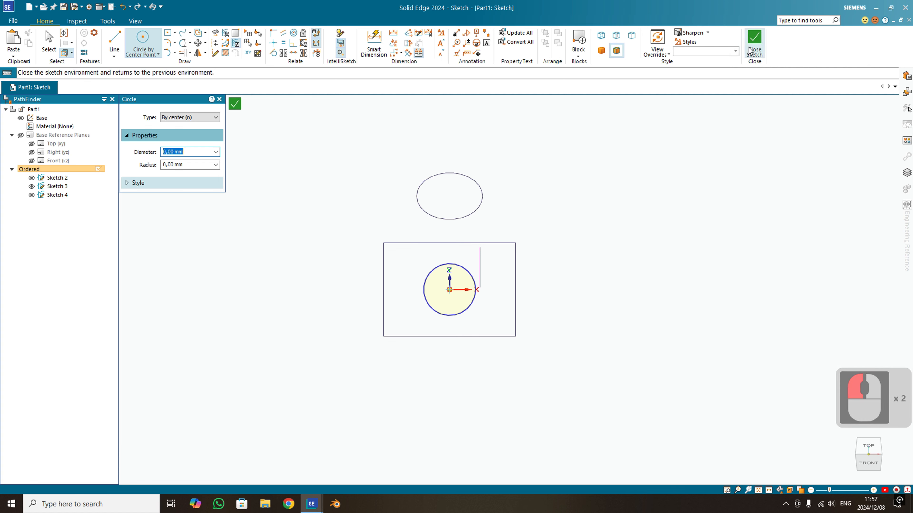
- Dimension the circle's diameter as 20 mm, suppress the Auto-Scale Sketch message for this session, and finish the sketch
click(373, 43)
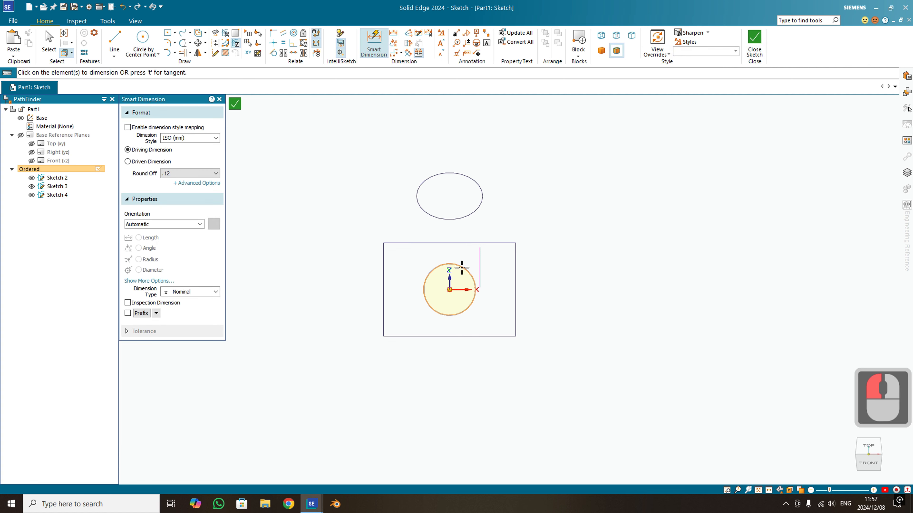
click(461, 266)
click(613, 202)
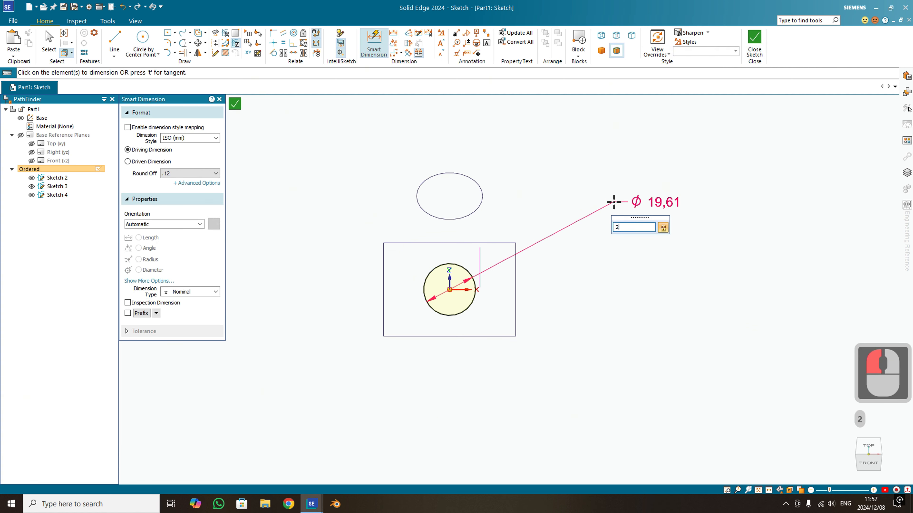
text(20)
key(Return)
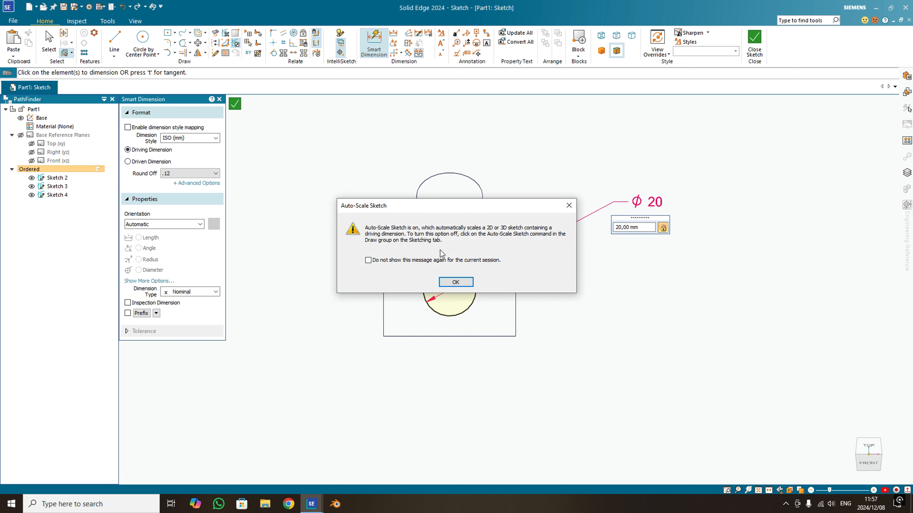
click(440, 261)
click(456, 282)
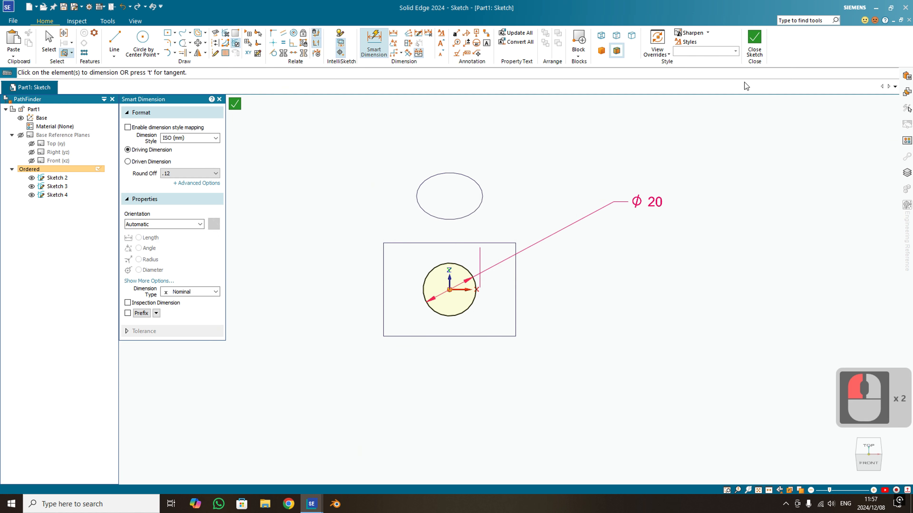
click(756, 41)
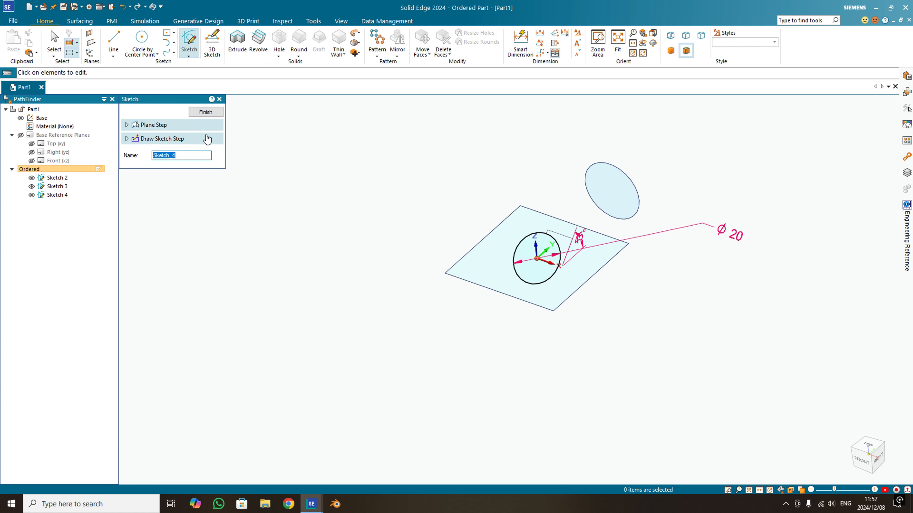
click(201, 114)
middle_drag(687, 393, 594, 349)
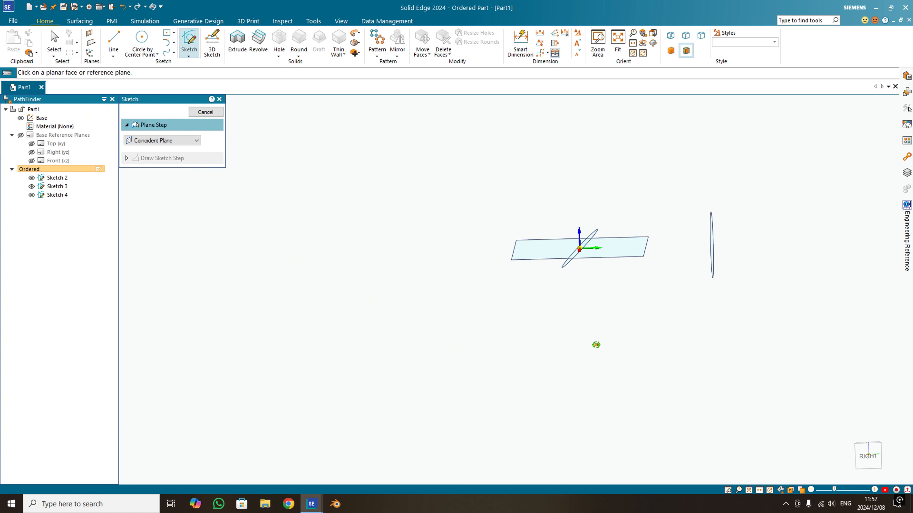
scroll(599, 243, up, 2)
middle_drag(599, 242, 569, 275)
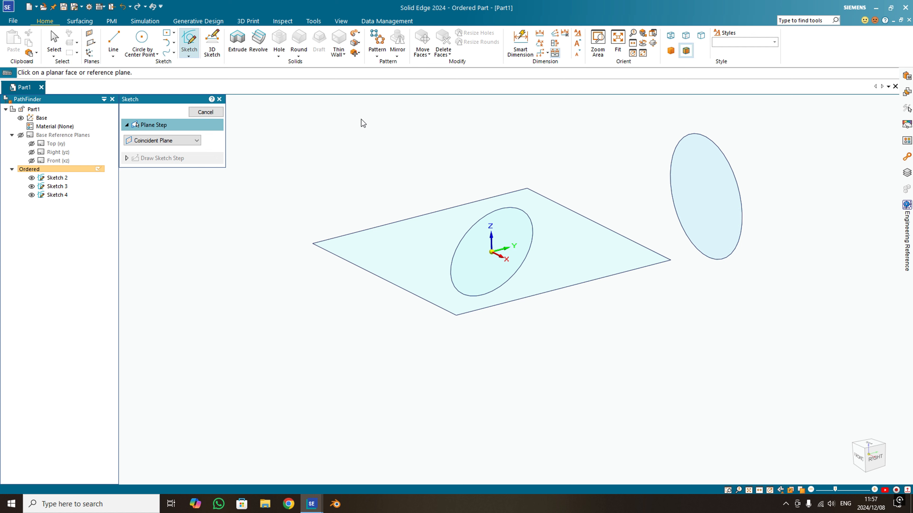
key(Escape)
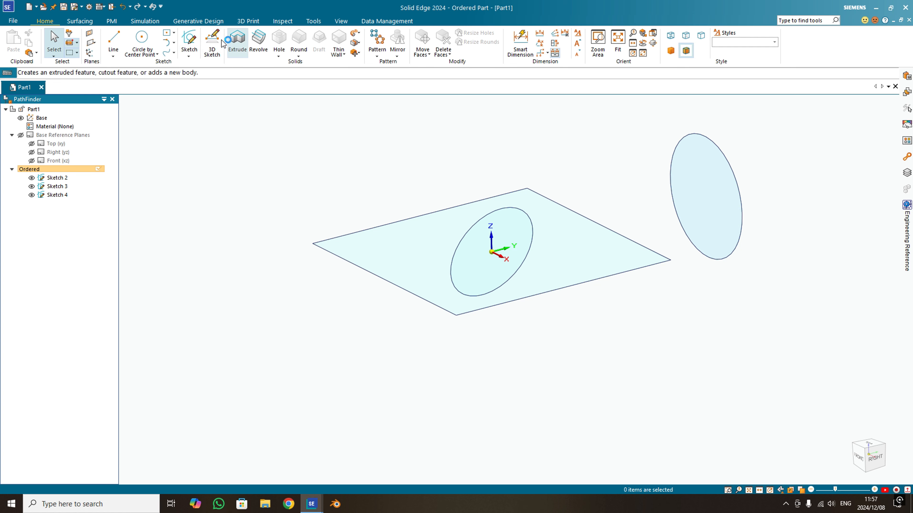
click(190, 43)
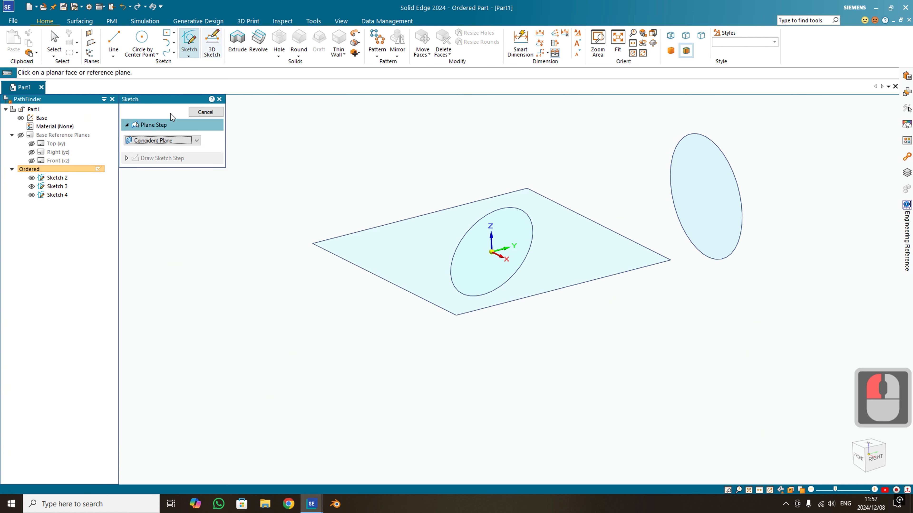
click(176, 141)
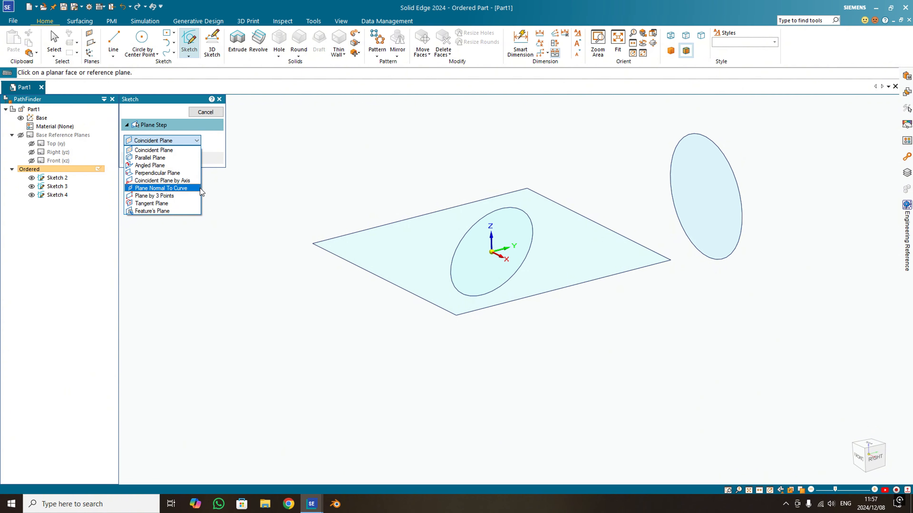
key(Escape)
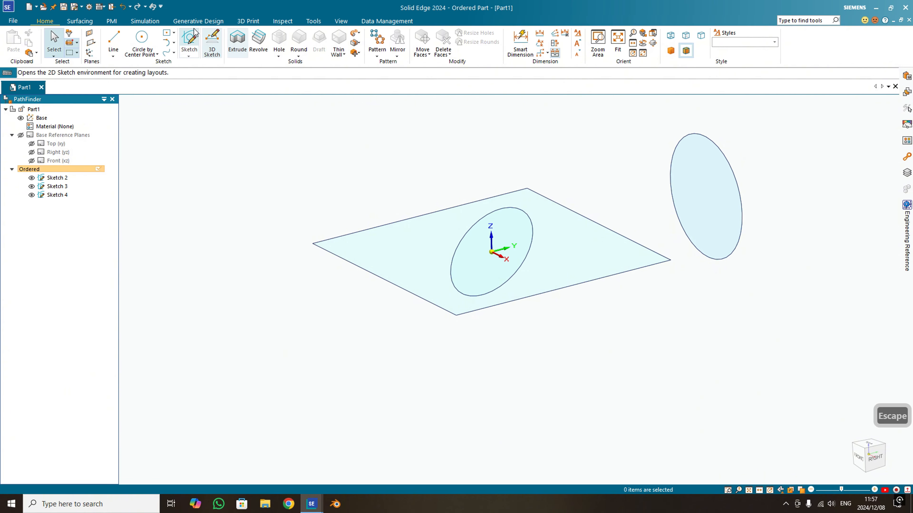
- Sketch a smooth S-shaped curve starting at the origin on the horizontal rectangle's plane, and finish the sketch
click(189, 42)
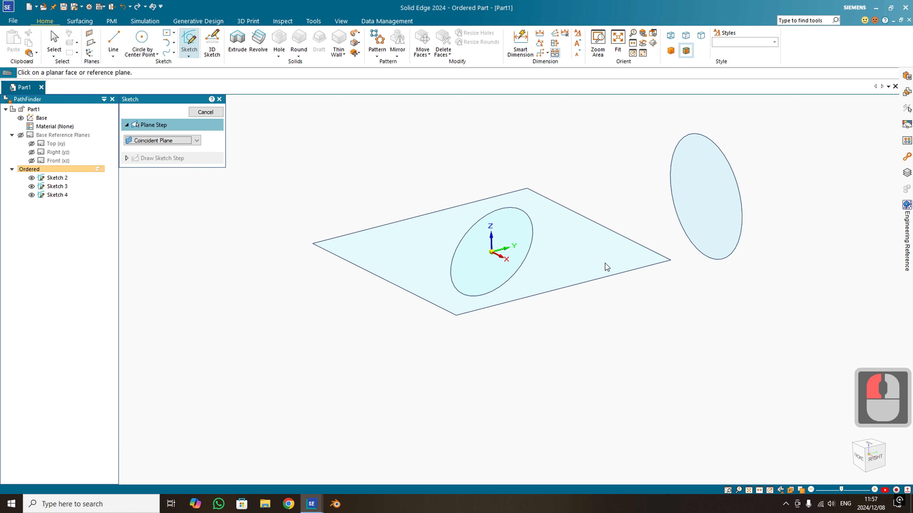
click(522, 256)
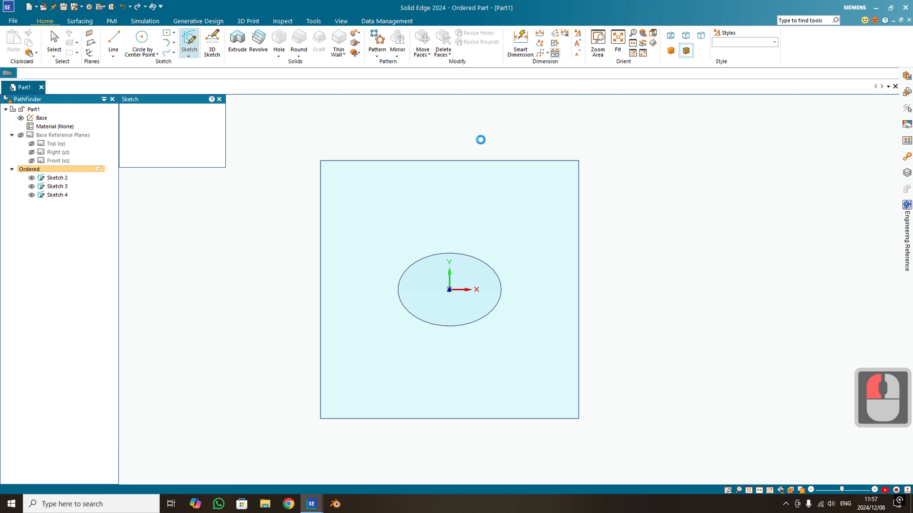
click(114, 39)
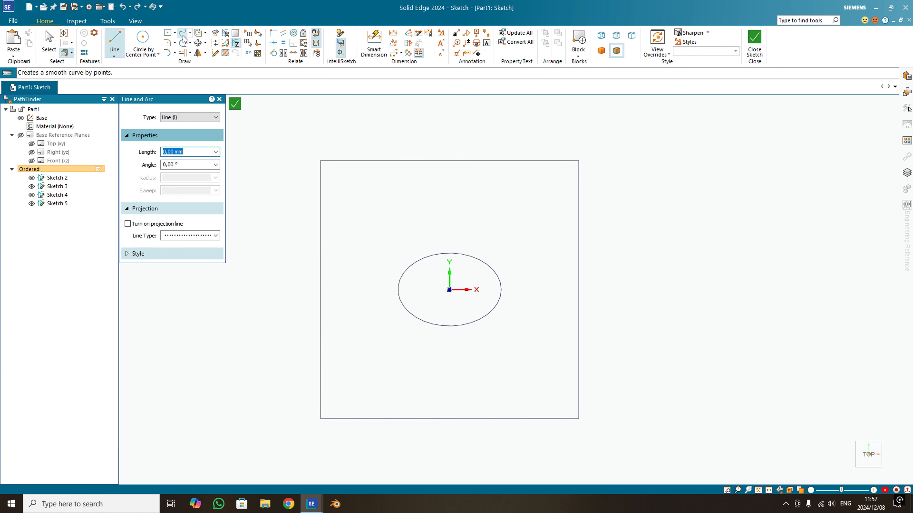
click(449, 290)
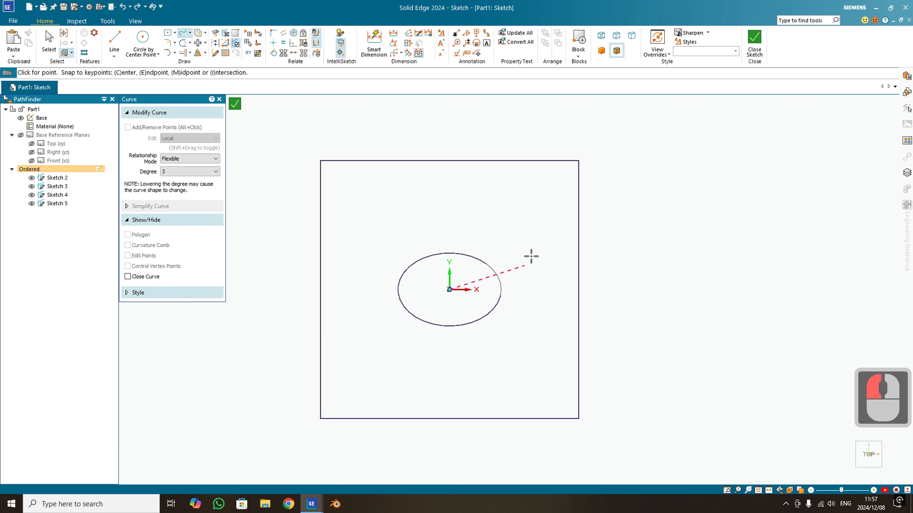
click(528, 250)
click(804, 248)
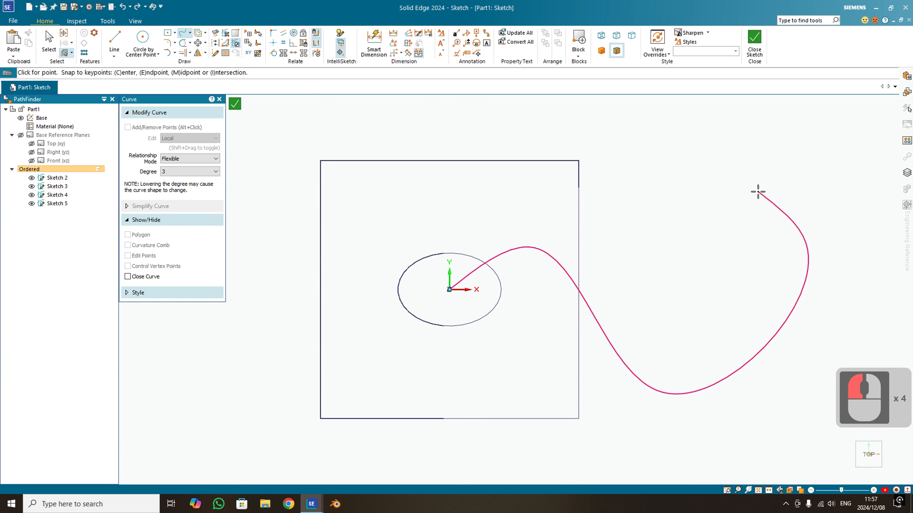
click(758, 192)
right_click(758, 191)
click(754, 42)
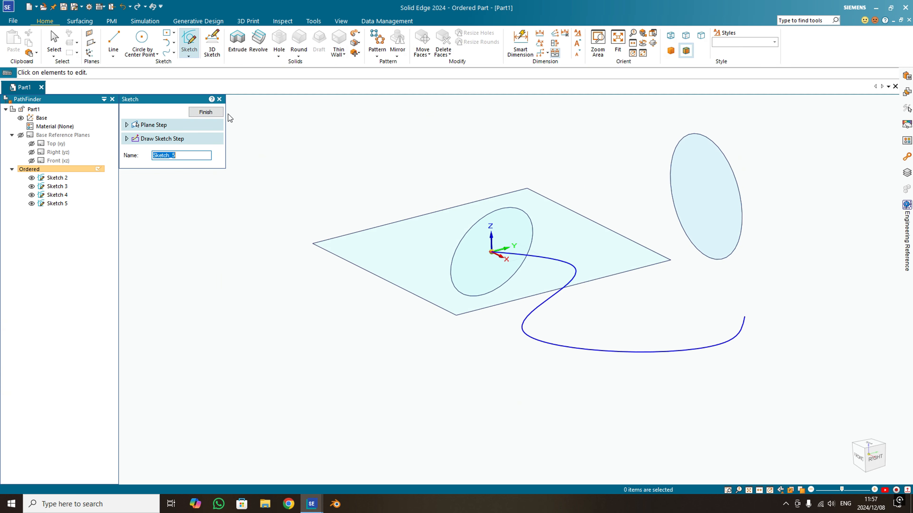
click(206, 114)
- Place a new sketch plane with the Plane Normal To Curve option at the free end of the S-shaped curve
mouse_move(531, 293)
middle_down()
mouse_move(478, 325)
mouse_move(417, 301)
mouse_move(424, 310)
middle_up()
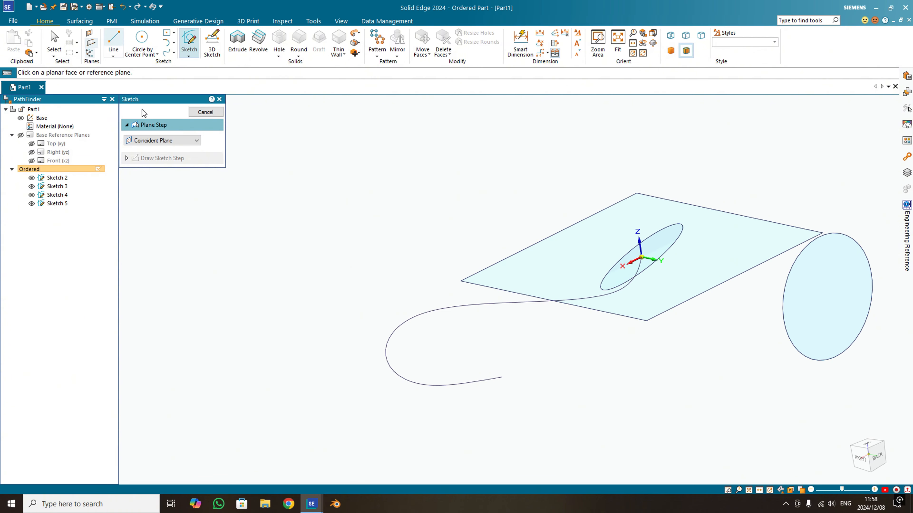
click(157, 143)
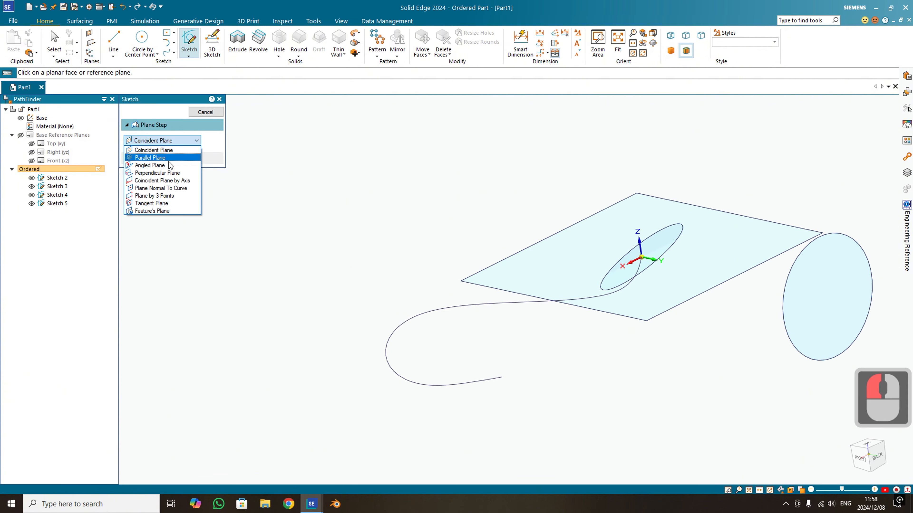
click(168, 188)
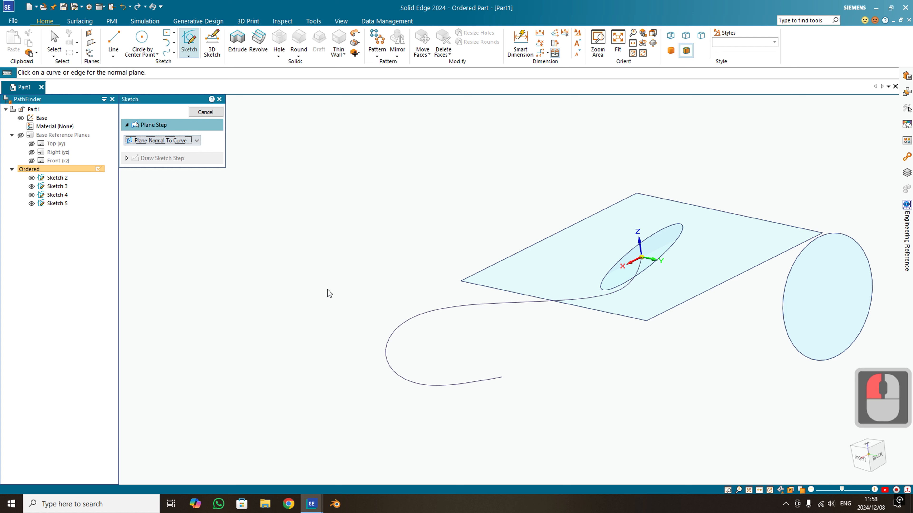
click(470, 382)
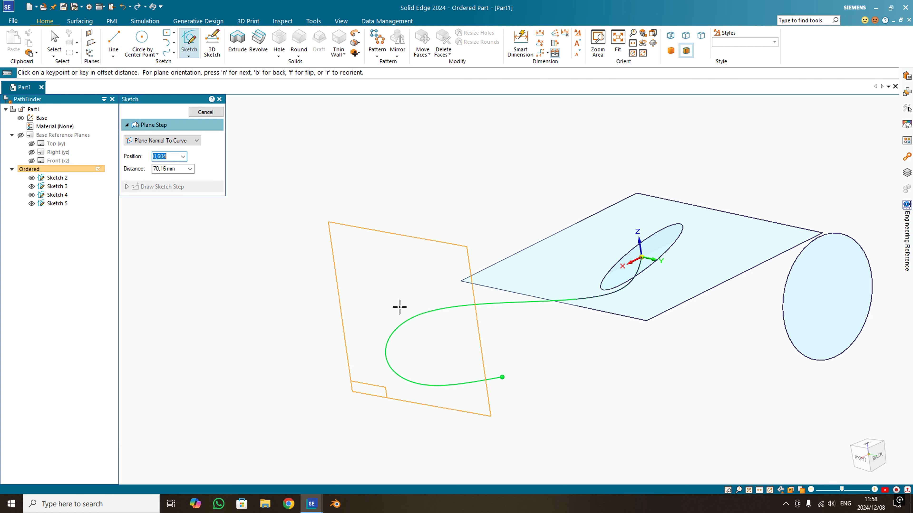
click(561, 370)
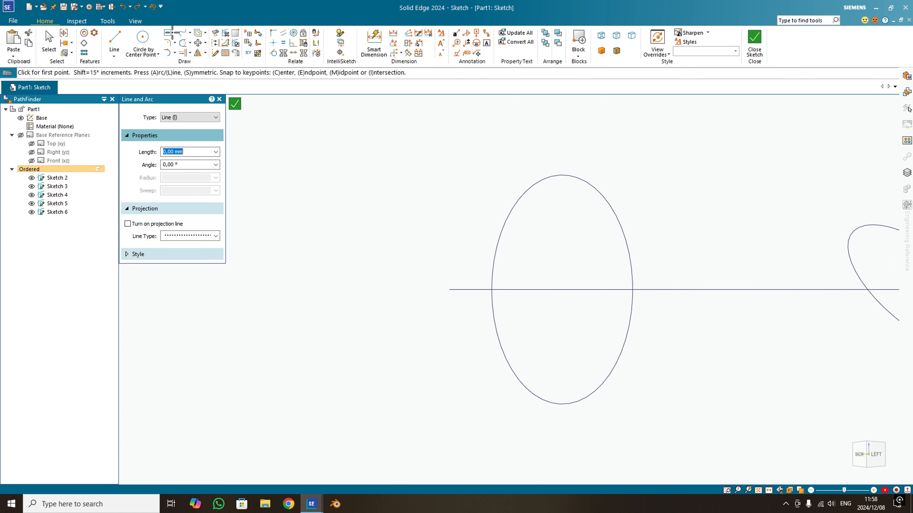
- Draw a six-sided polygon by midpoint, centred on the end of the curve, and finish the sketch
click(174, 33)
click(179, 79)
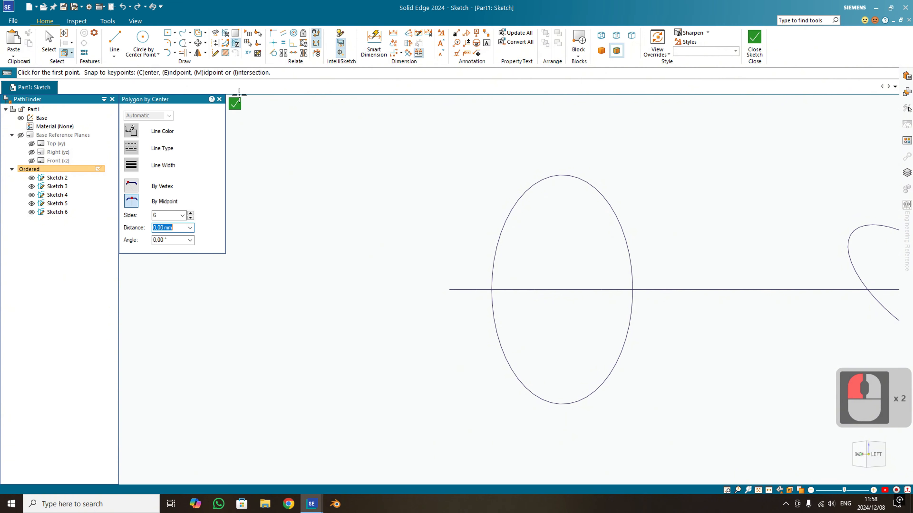
click(449, 290)
click(462, 313)
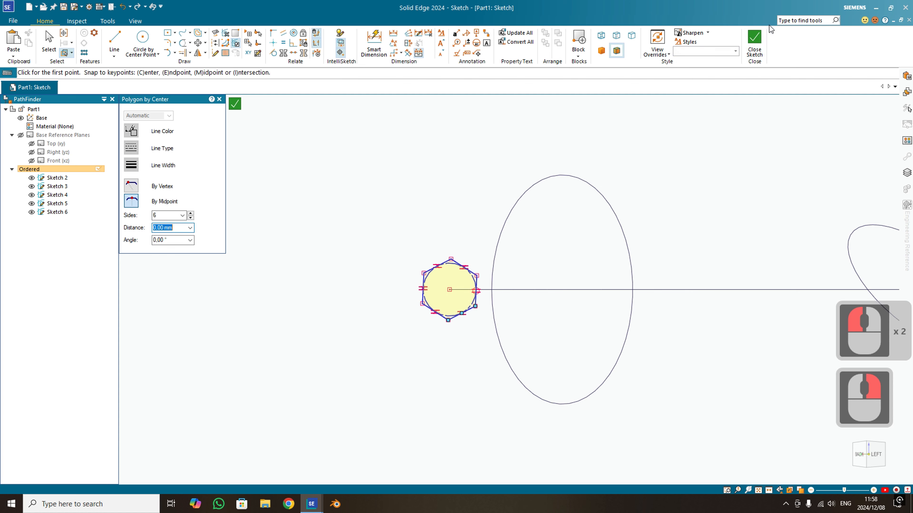
click(754, 39)
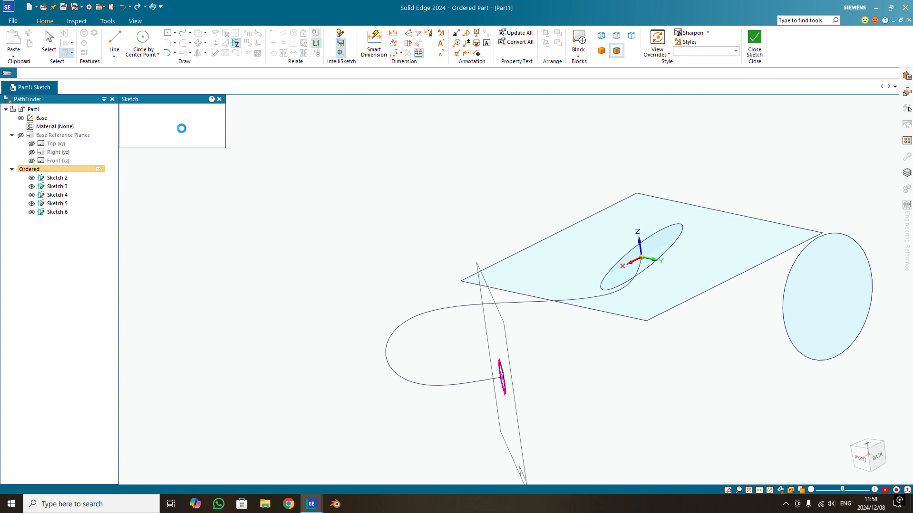
click(207, 114)
- Sweep the hexagon along the S-shaped curve, using the single path and cross section type with normal alignment and no face merging
mouse_move(486, 291)
middle_down()
mouse_move(573, 247)
mouse_move(600, 298)
middle_up()
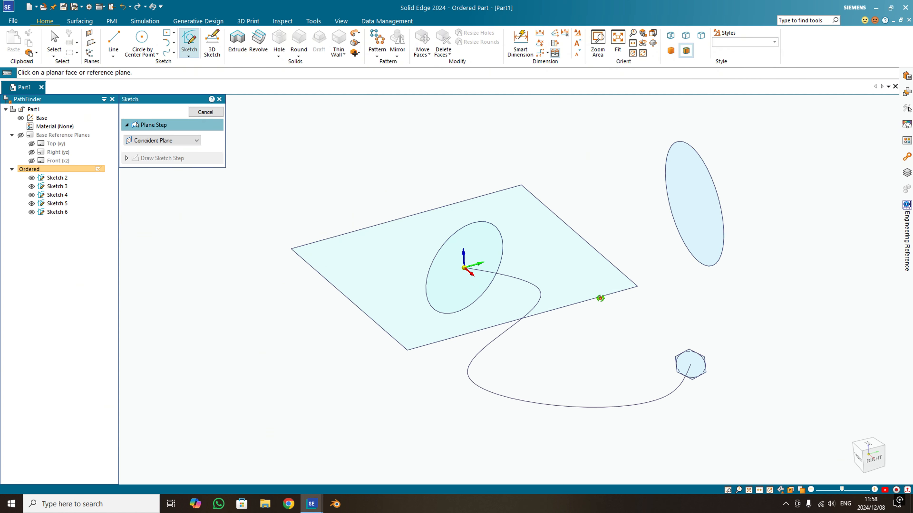
click(359, 38)
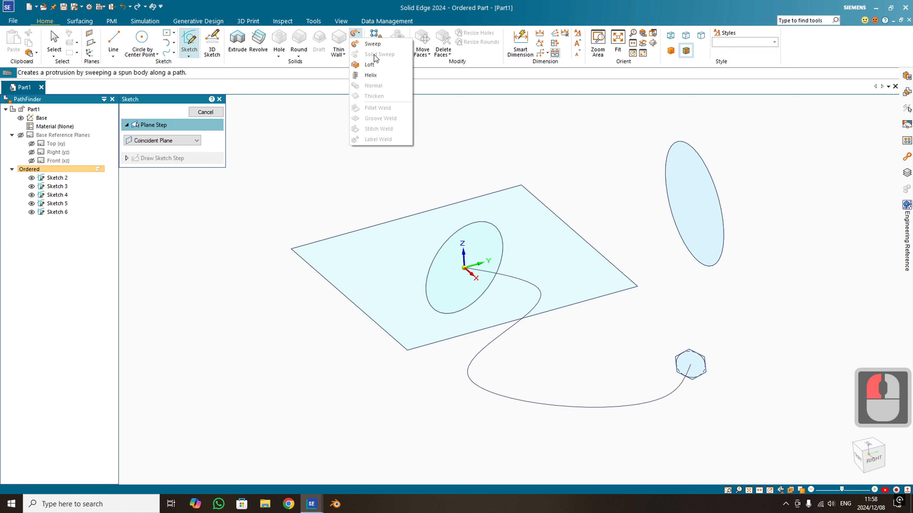
click(374, 45)
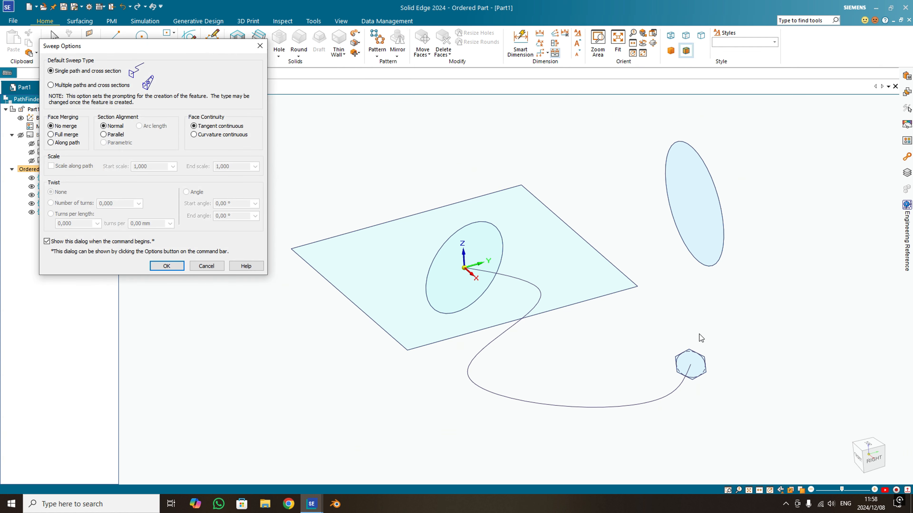
click(152, 269)
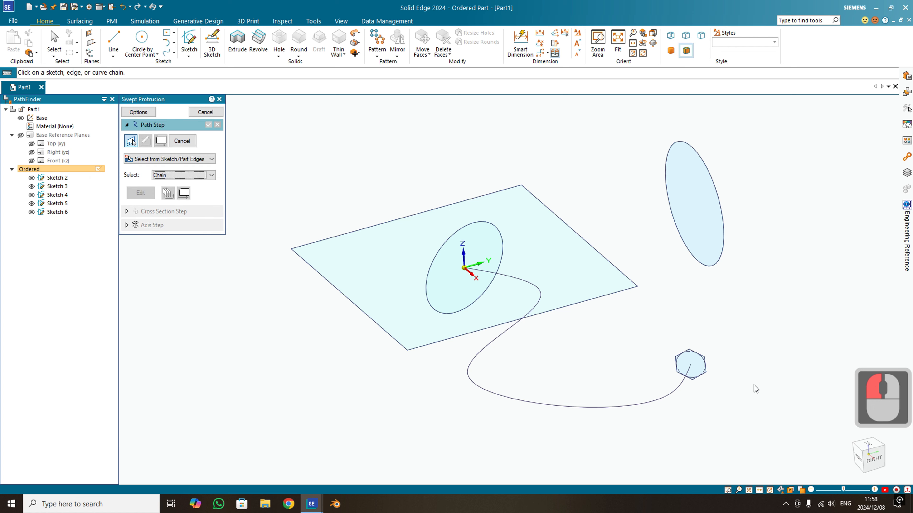
click(680, 382)
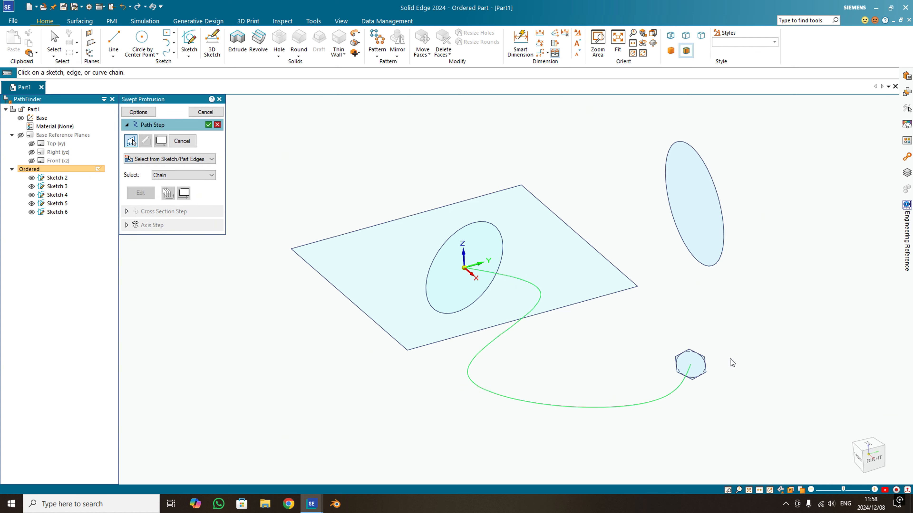
right_click(733, 351)
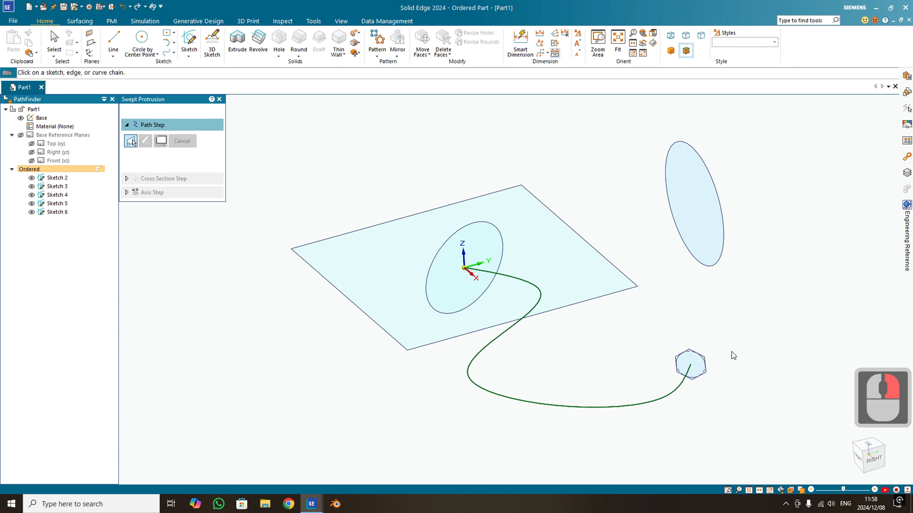
click(704, 364)
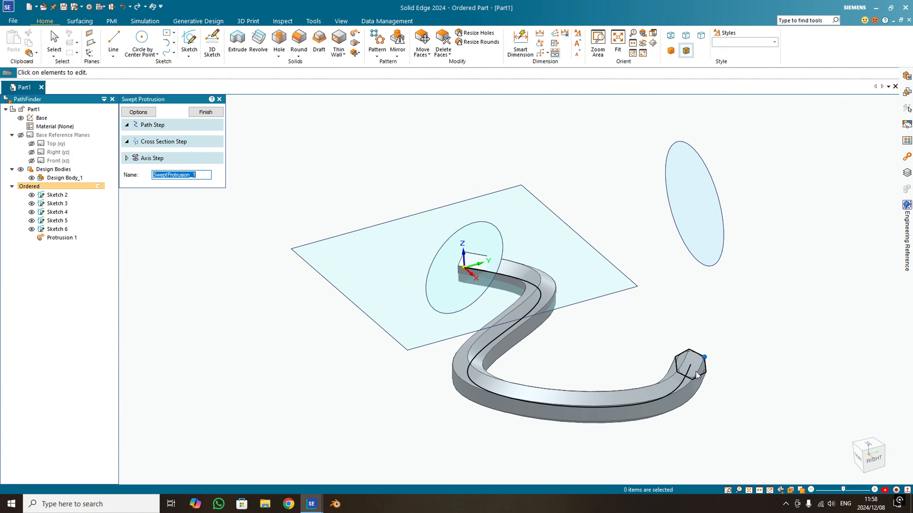
middle_drag(657, 398, 673, 354)
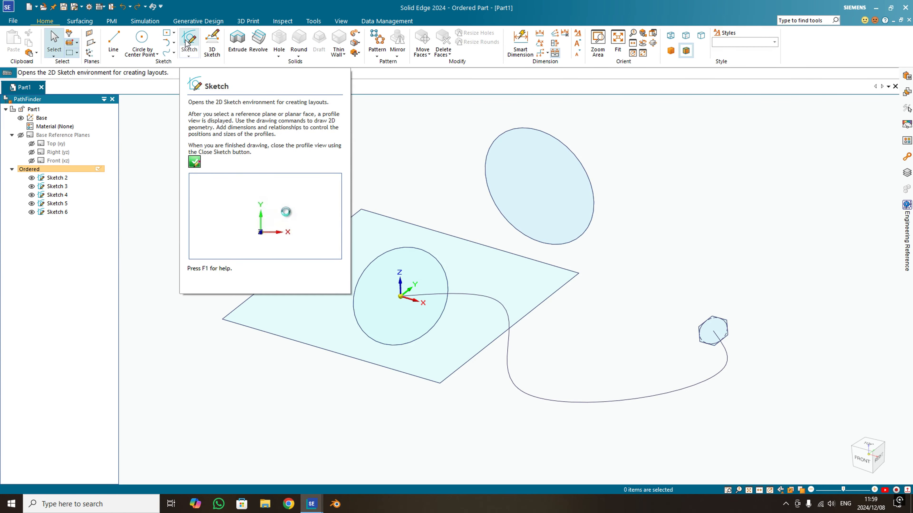
click(186, 45)
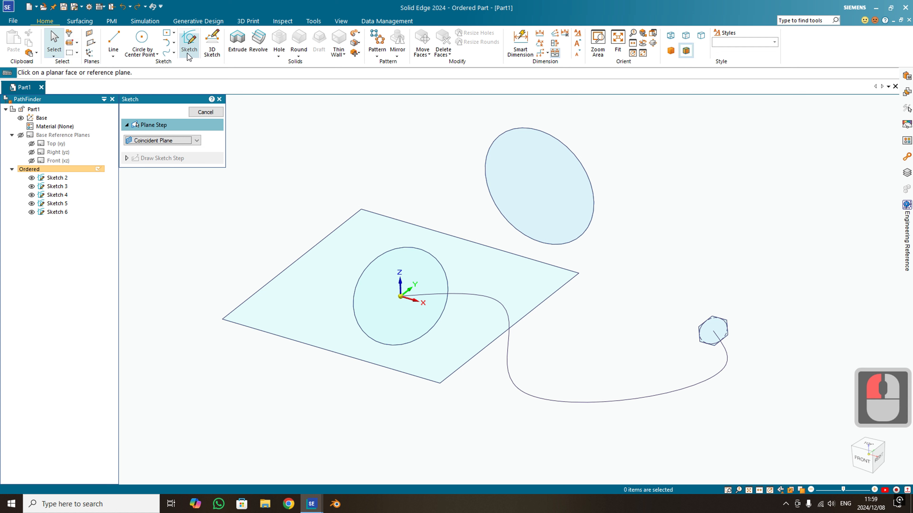
click(197, 140)
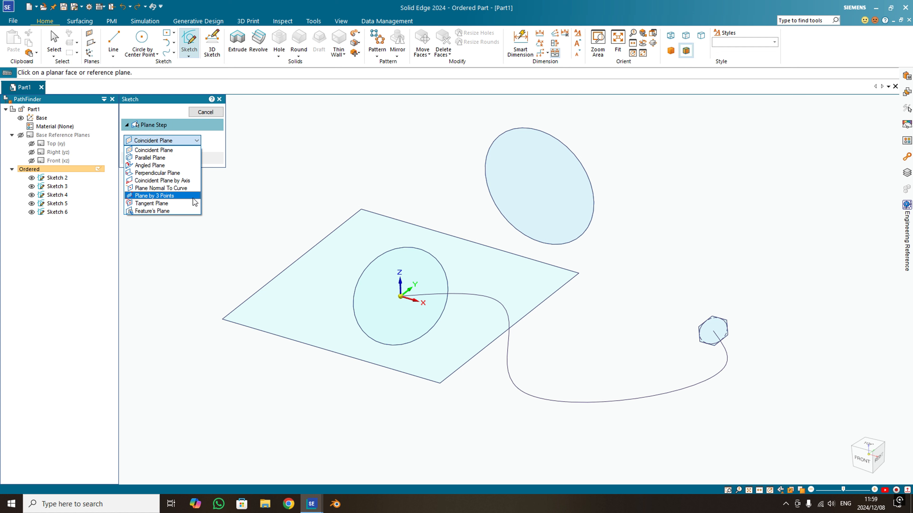
key(Escape)
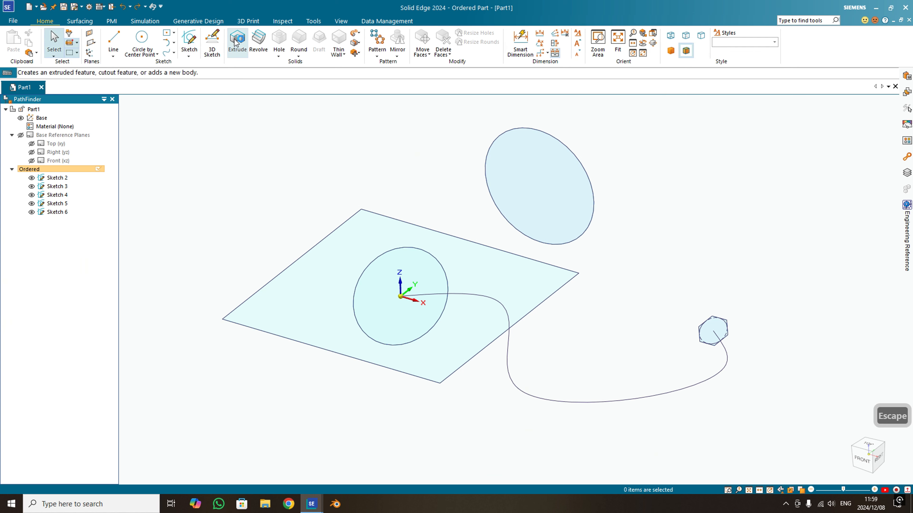
- Extrude the upper circle one-sided to a finite distance toward the front, forming a long solid cylinder that crosses the rectangle's plane
click(237, 41)
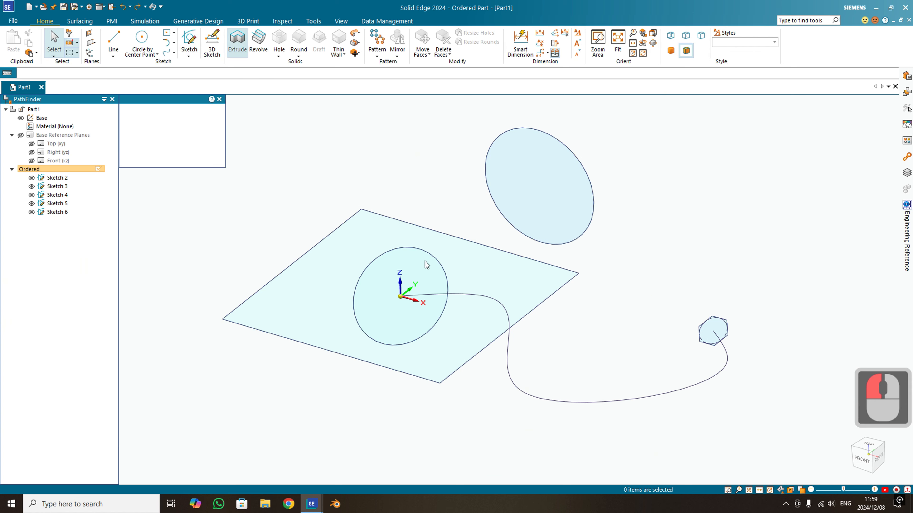
click(579, 163)
right_click(578, 164)
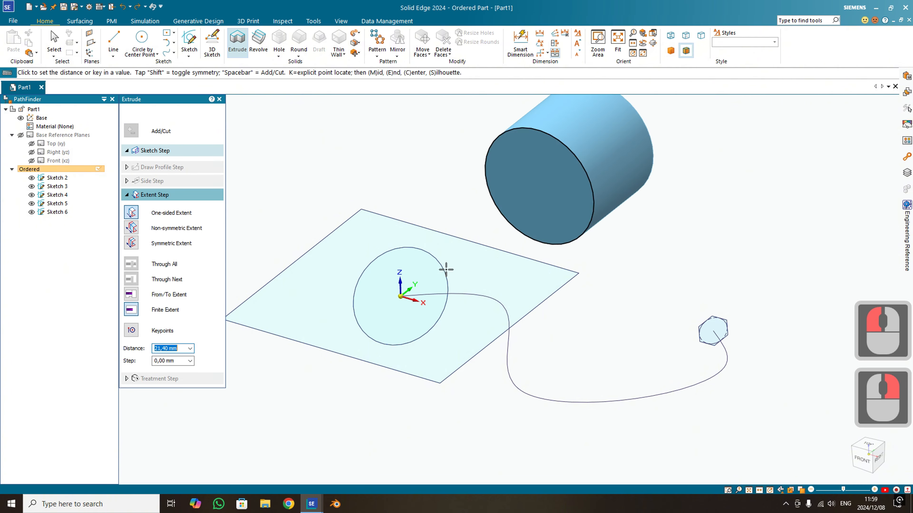
click(350, 353)
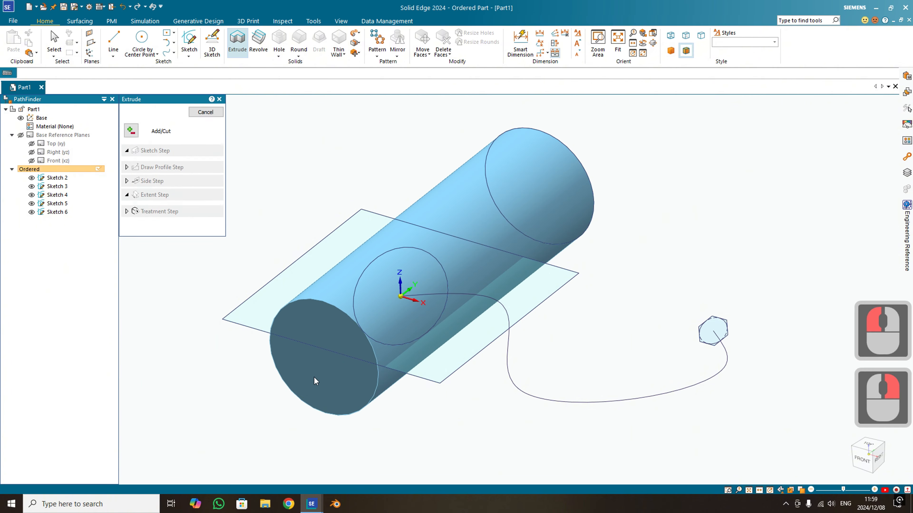
key(Escape)
mouse_move(361, 342)
middle_down()
mouse_move(355, 330)
mouse_move(358, 340)
middle_up()
key(Escape)
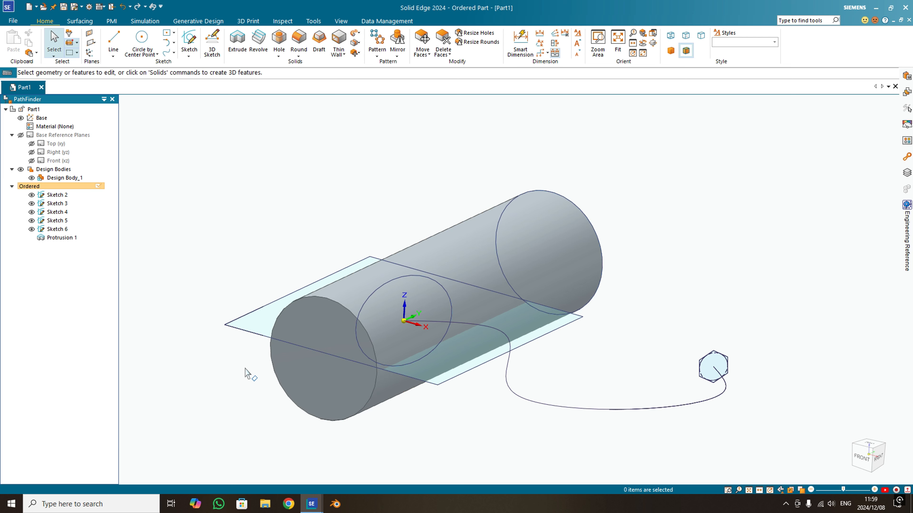
- Start a sketch with the Tangent Plane option on the cylinder's curved surface, placing the plane at 45°
click(189, 57)
key(Escape)
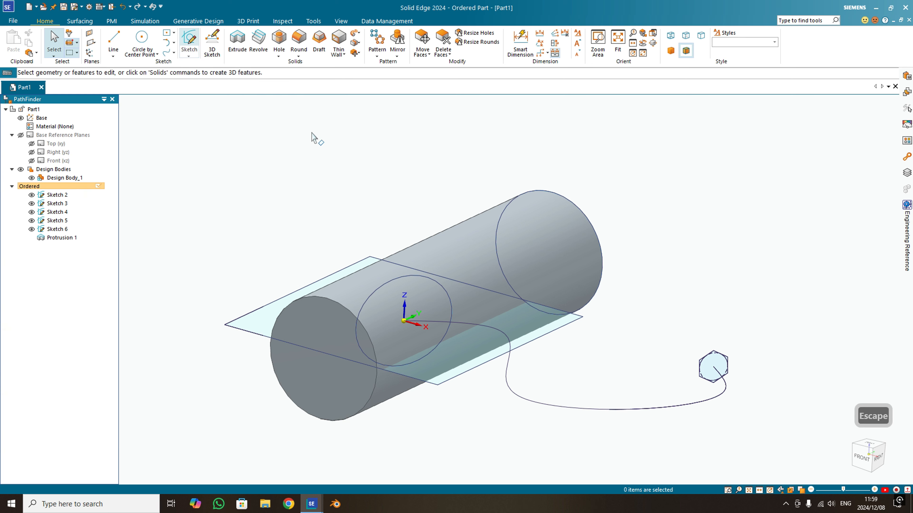
click(188, 56)
click(201, 63)
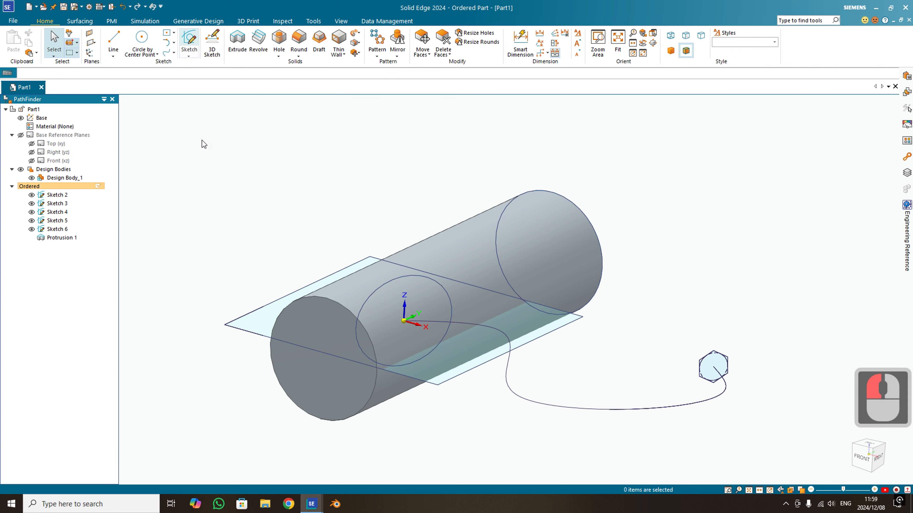
click(190, 141)
click(151, 203)
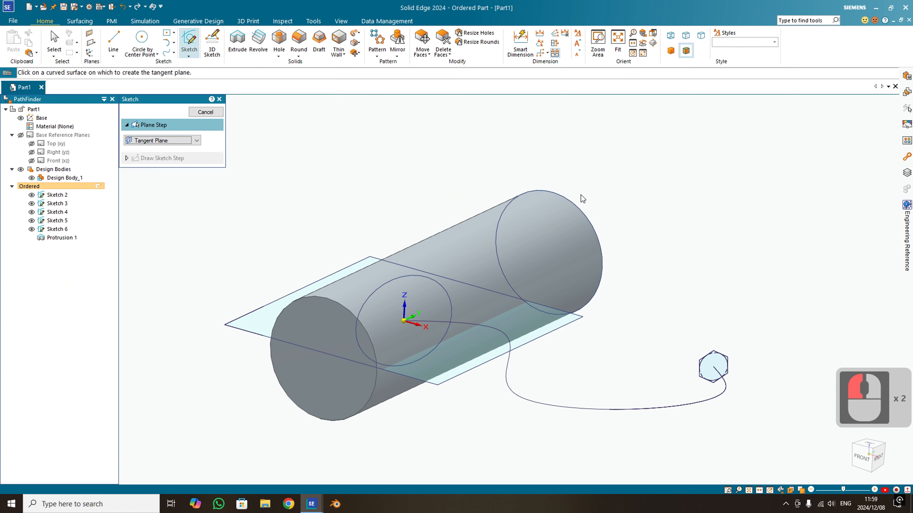
click(537, 228)
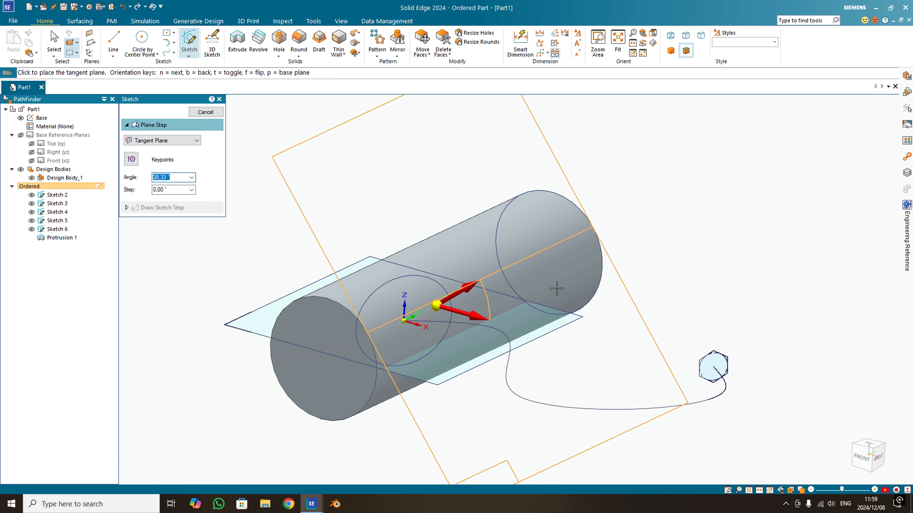
key(Return)
click(556, 288)
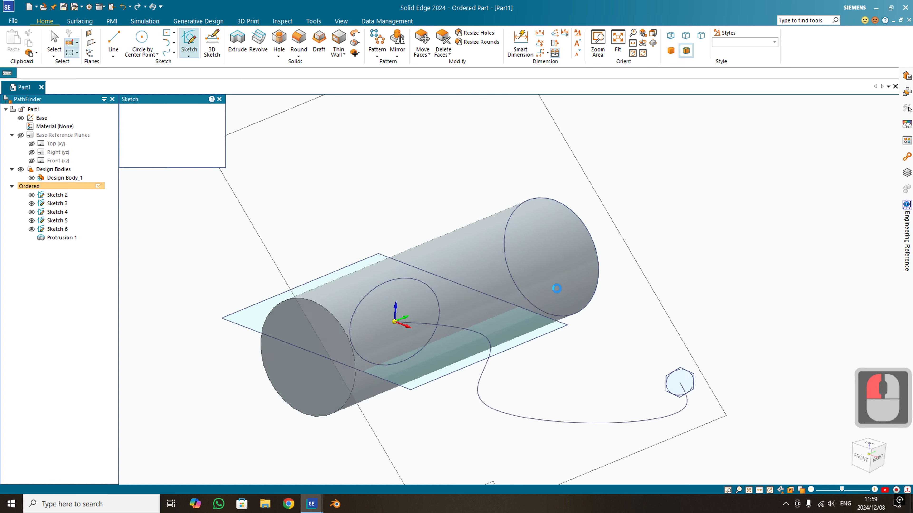
- Draw two small circles on the cylinder's centreline, one near each end, and finish the sketch
click(140, 44)
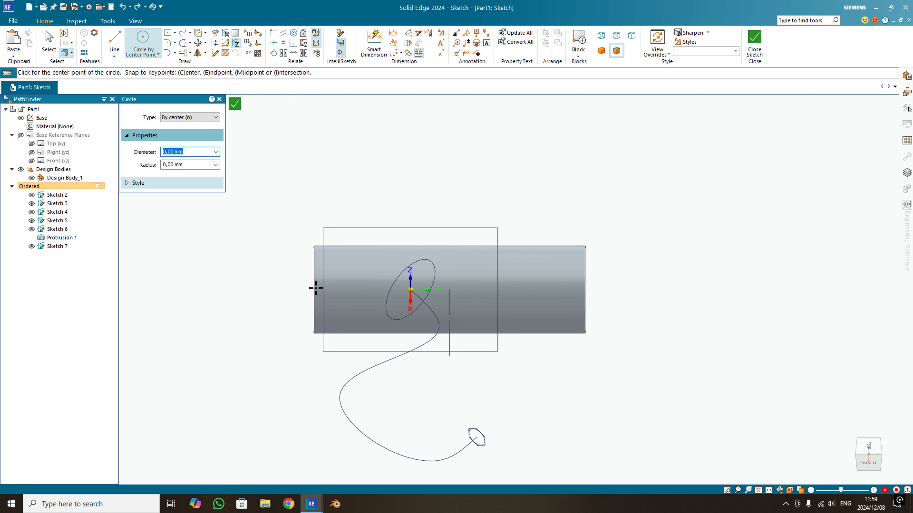
click(346, 291)
click(353, 294)
right_click(357, 294)
click(560, 290)
click(571, 297)
right_click(571, 297)
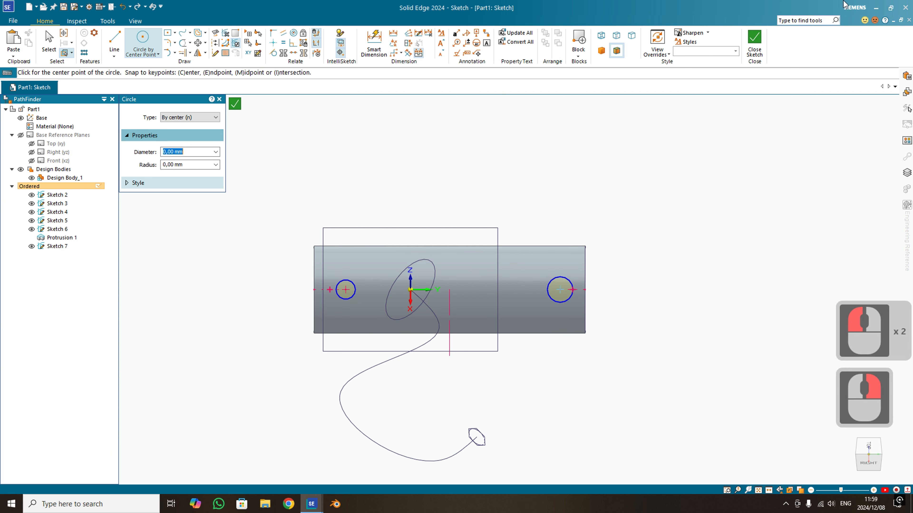
click(754, 42)
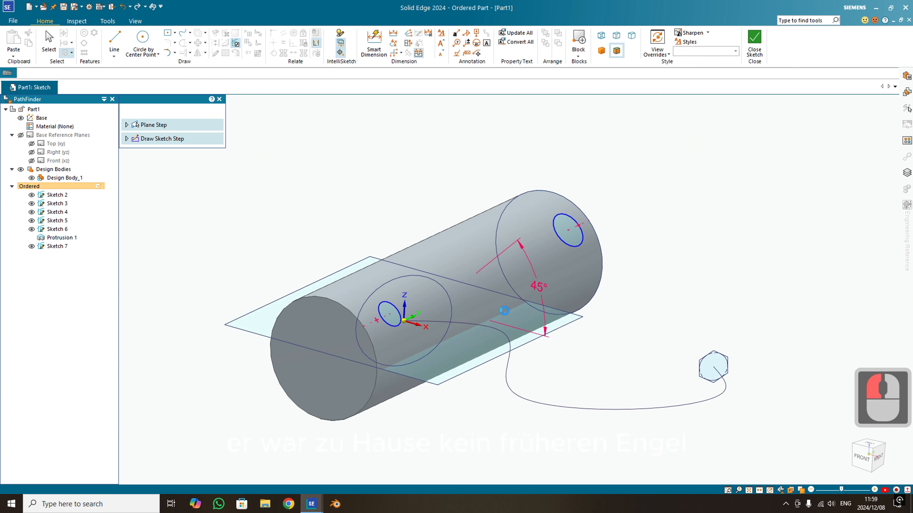
click(205, 112)
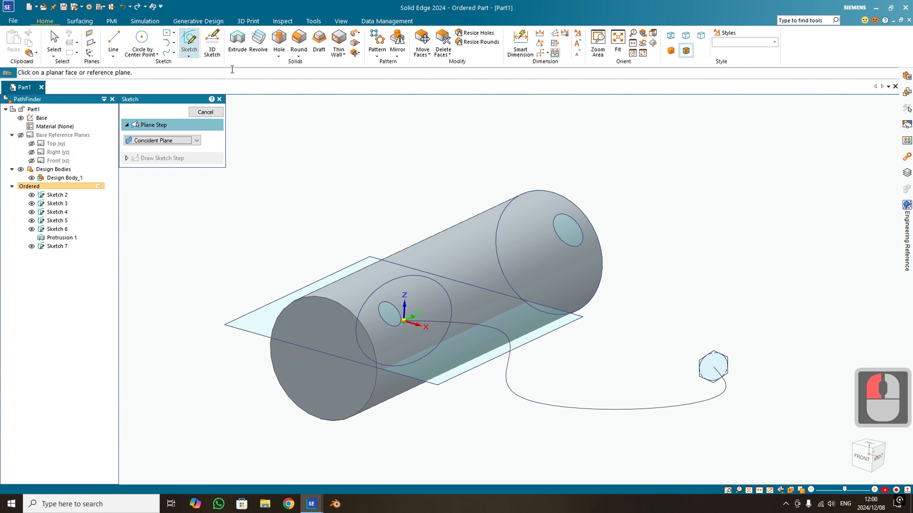
- Cut both small circles through the cylinder with Extrude, using the Cut option and Through All extent
click(238, 42)
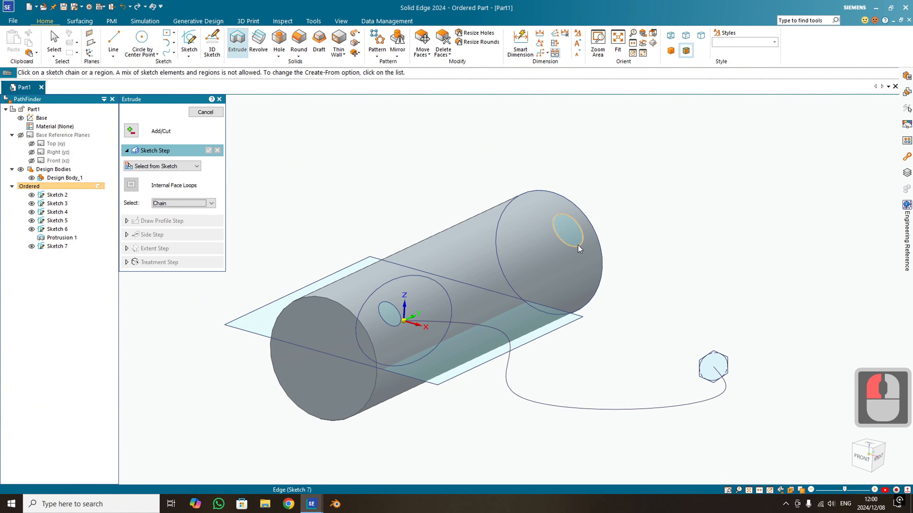
click(386, 326)
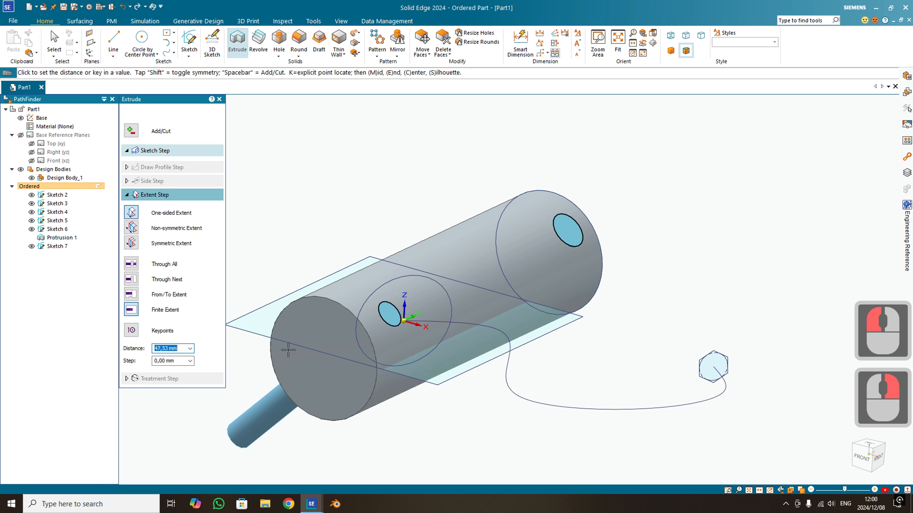
click(134, 136)
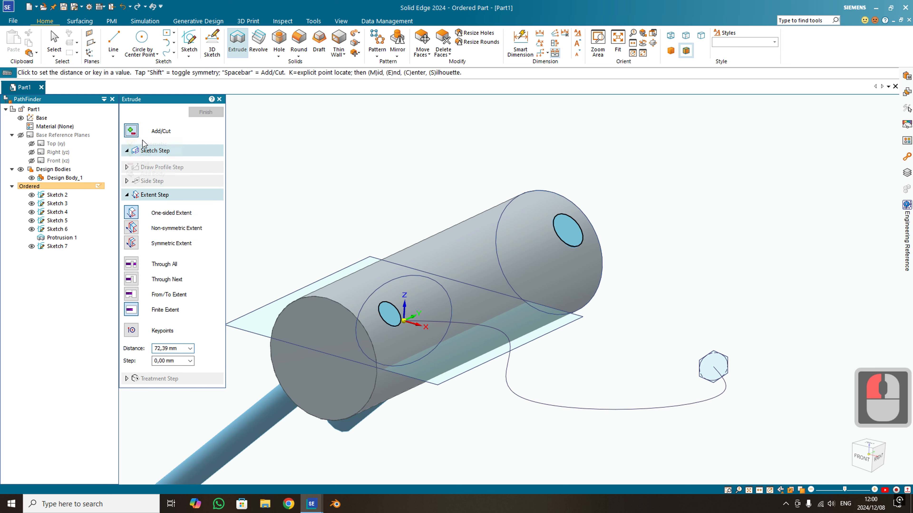
click(154, 160)
click(134, 134)
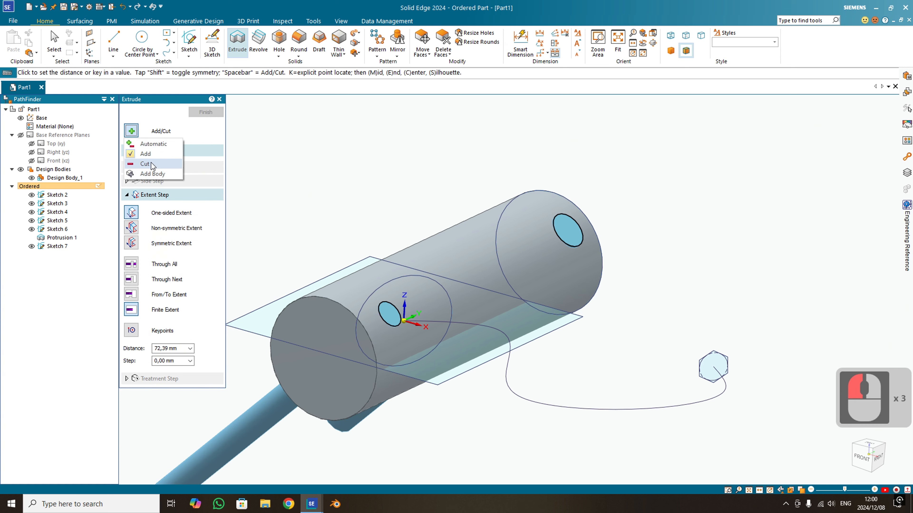
click(154, 169)
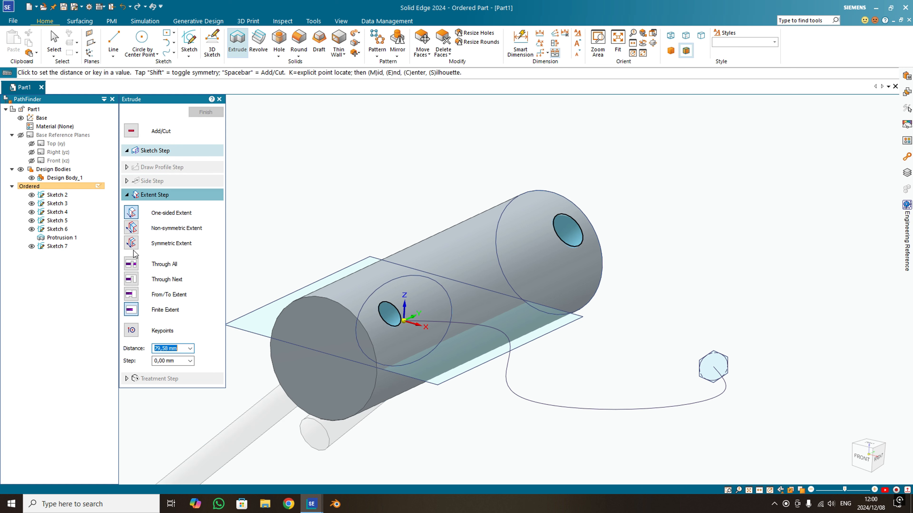
click(132, 264)
click(255, 376)
right_click(249, 379)
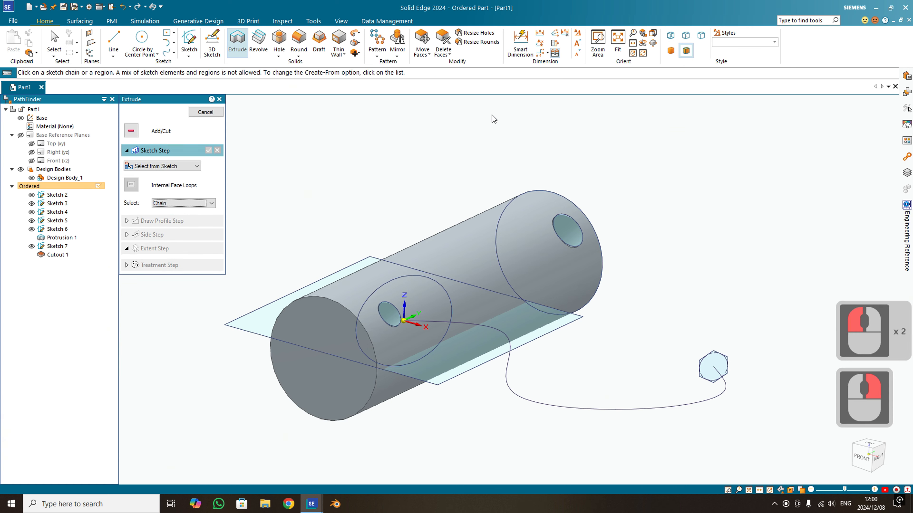
click(490, 116)
key(Escape)
middle_drag(477, 263, 412, 182)
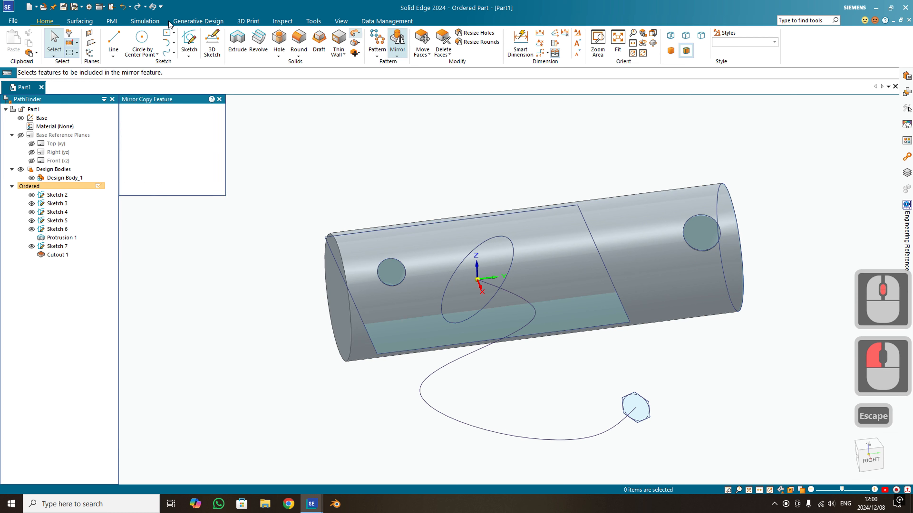
click(91, 44)
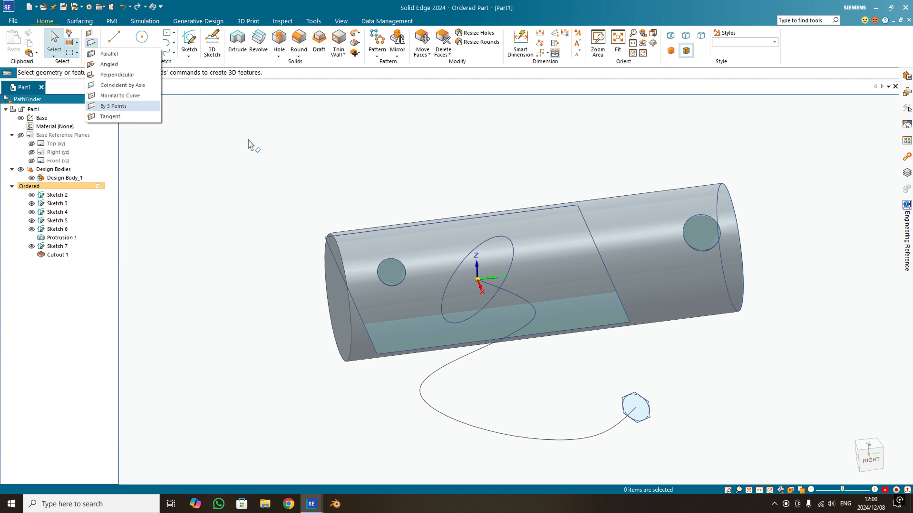
key(Escape)
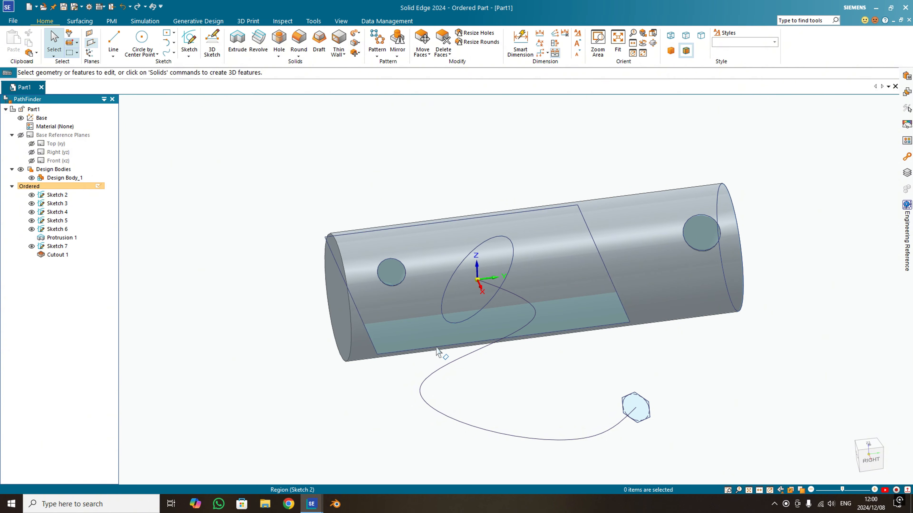
mouse_move(428, 336)
middle_down()
mouse_move(454, 279)
mouse_move(444, 351)
mouse_move(467, 330)
mouse_move(407, 280)
middle_up()
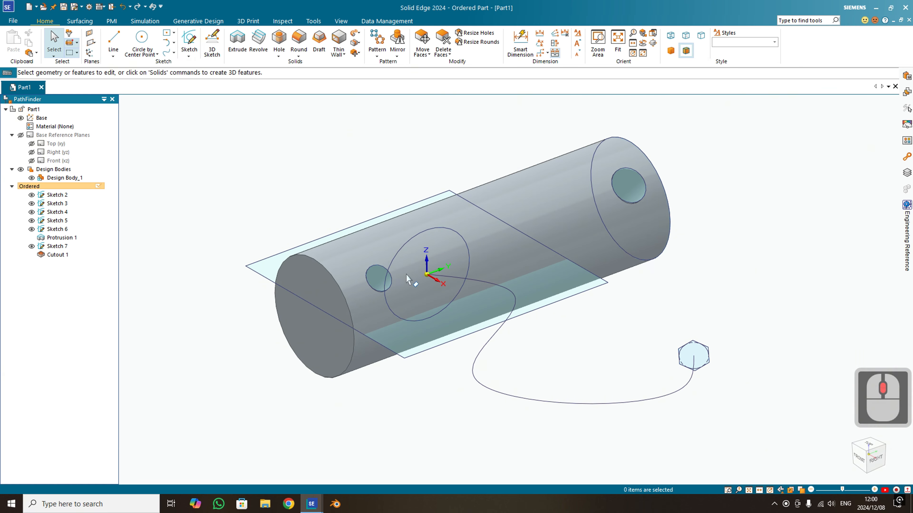
- Start a sketch with Plane by 3 Points, using the centres of the two hole circles and the free end of the S-shaped curve
click(189, 57)
click(198, 64)
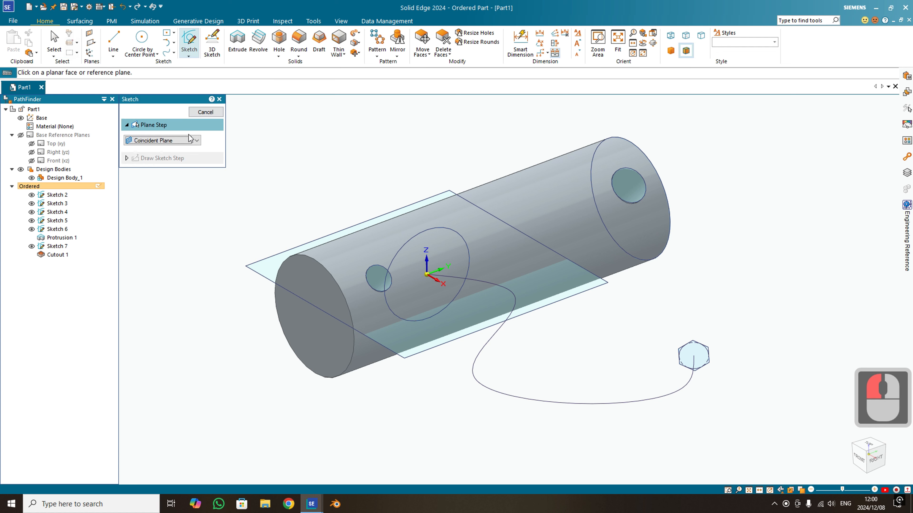
click(196, 141)
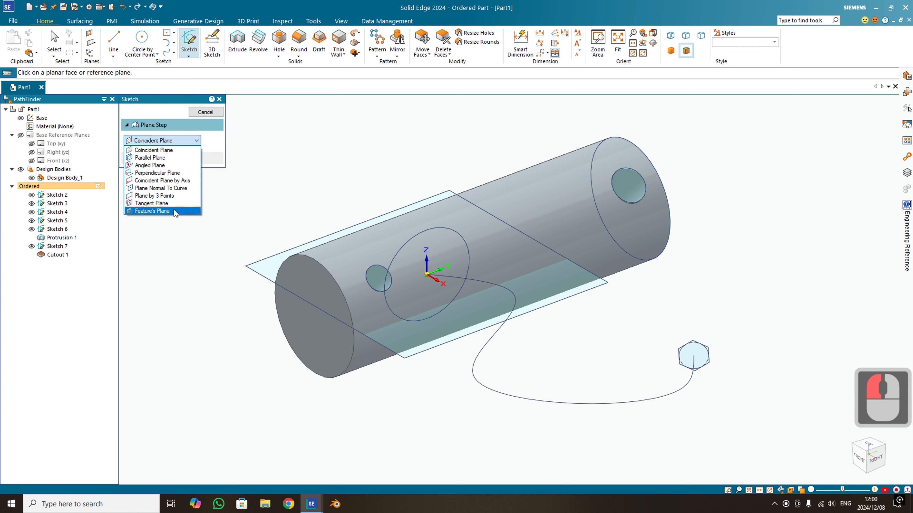
click(169, 196)
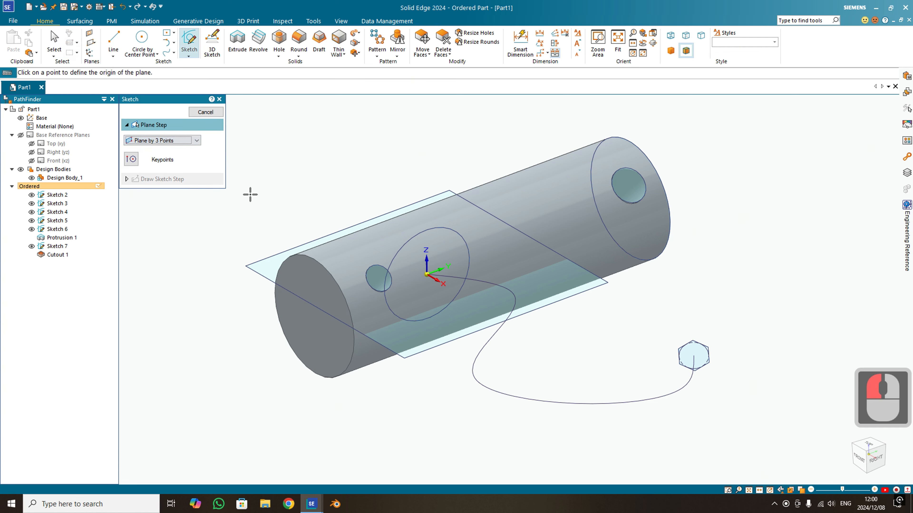
click(381, 281)
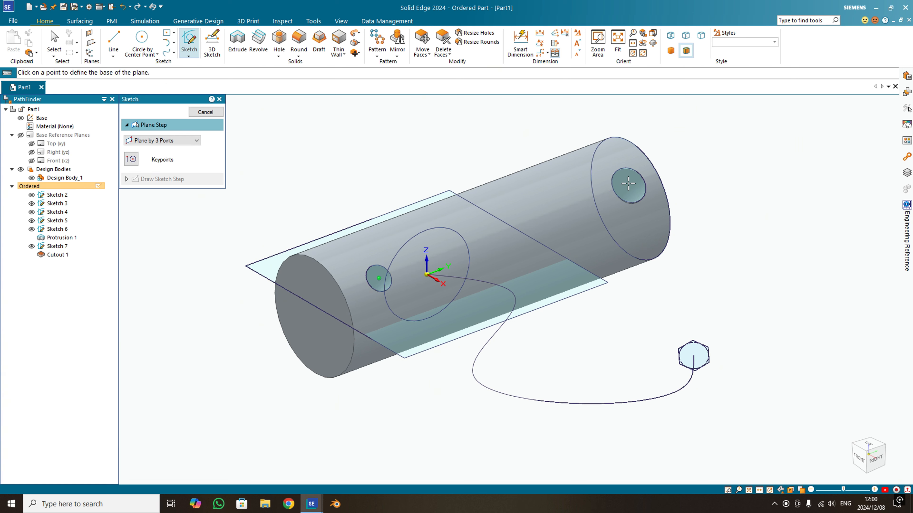
click(642, 178)
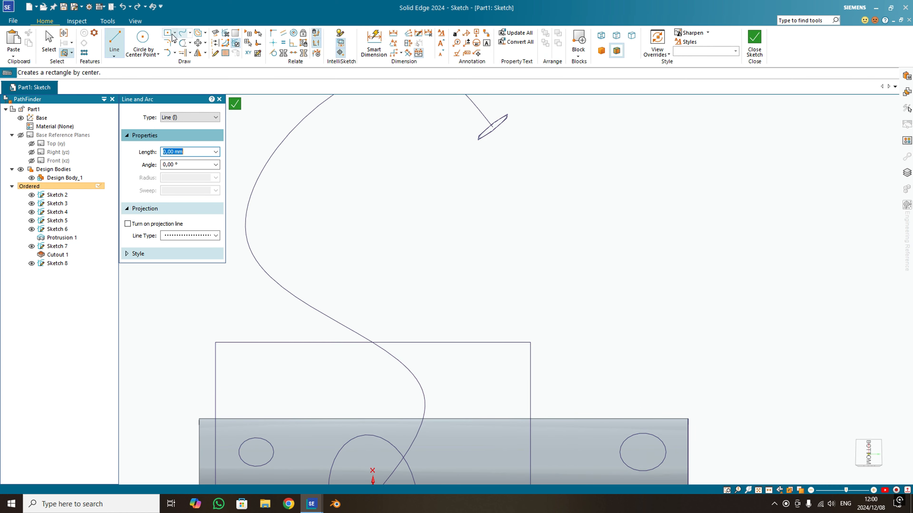
- Draw a rectangle by centre, about 33 by 22 mm, on the three-point plane between the cylinder and the hexagon, and close the sketch view
click(168, 35)
click(432, 237)
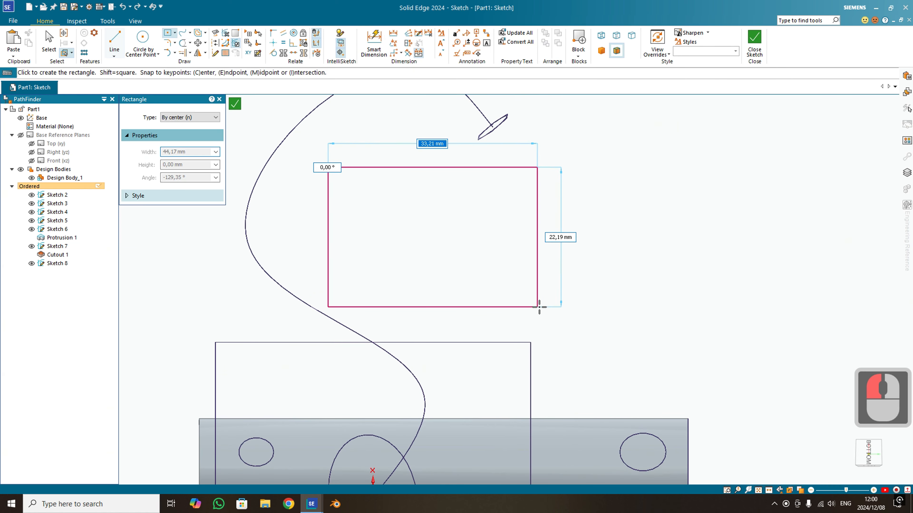
click(541, 307)
click(755, 39)
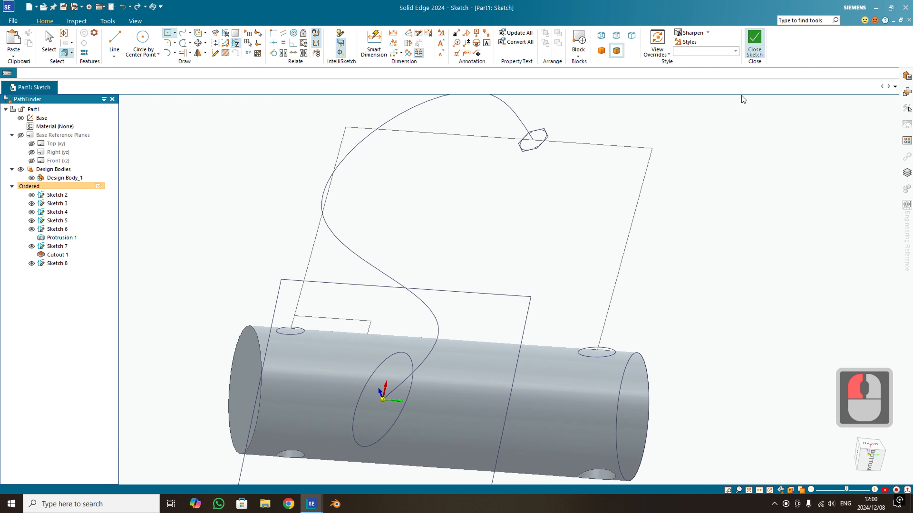
mouse_move(703, 278)
middle_down()
mouse_move(790, 245)
mouse_move(794, 270)
middle_up()
click(882, 473)
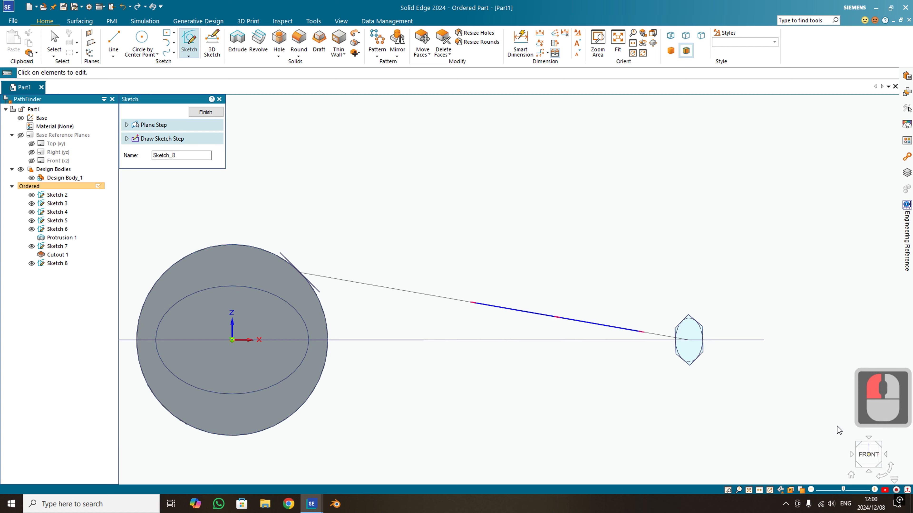
mouse_move(603, 315)
middle_down()
mouse_move(545, 306)
mouse_move(467, 313)
mouse_move(438, 347)
mouse_move(411, 312)
mouse_move(389, 312)
middle_up()
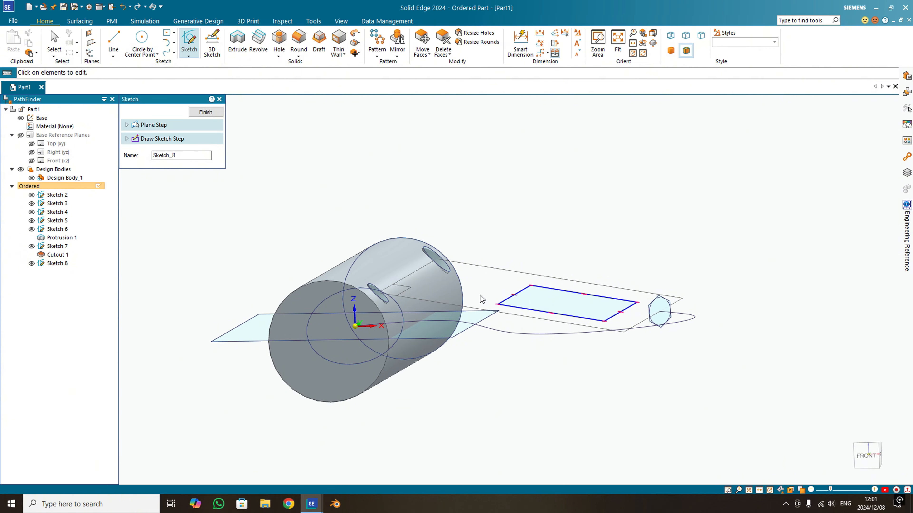
- Finish the rectangle sketch on the three-point plane
click(206, 112)
key(Escape)
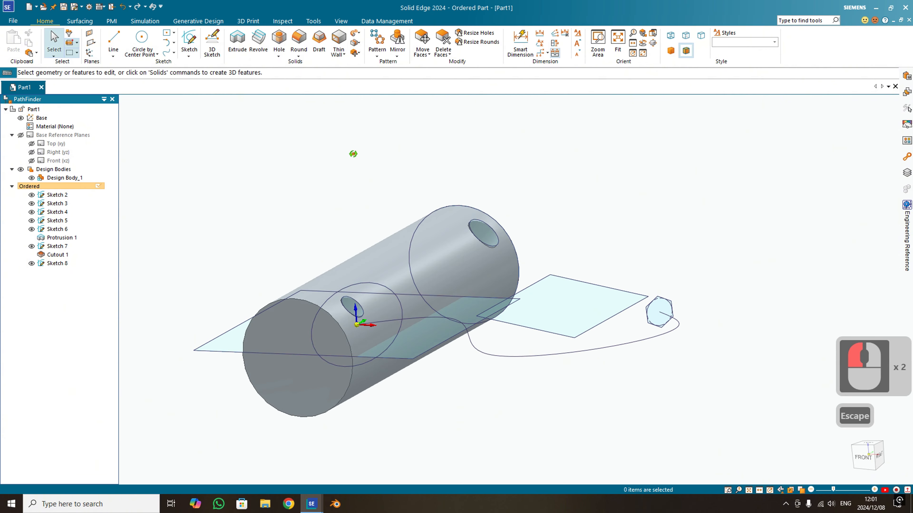
- Examine the available reference plane types, including the description of the Perpendicular plane
click(96, 48)
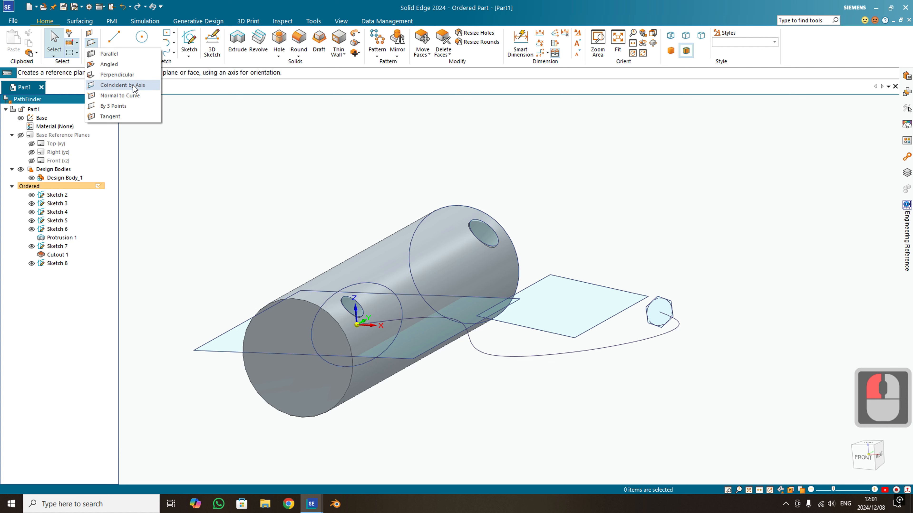
click(478, 190)
middle_drag(479, 190, 480, 184)
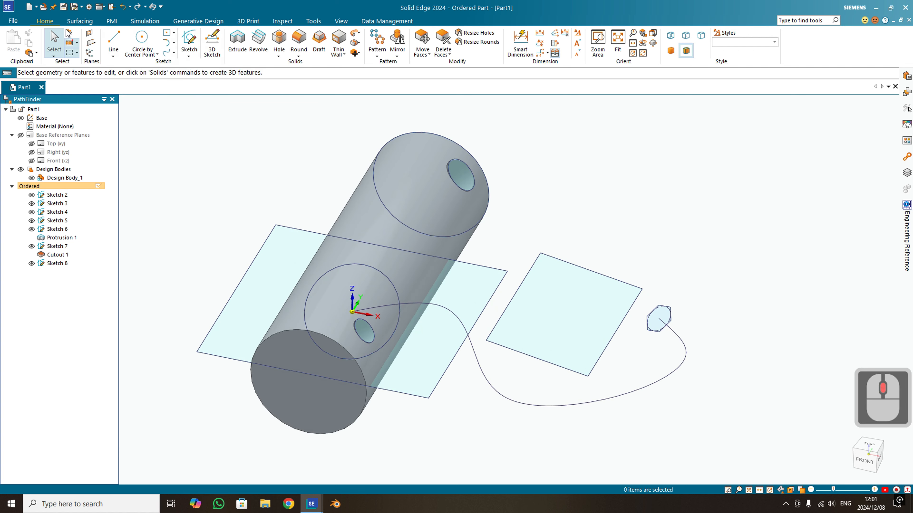
click(92, 43)
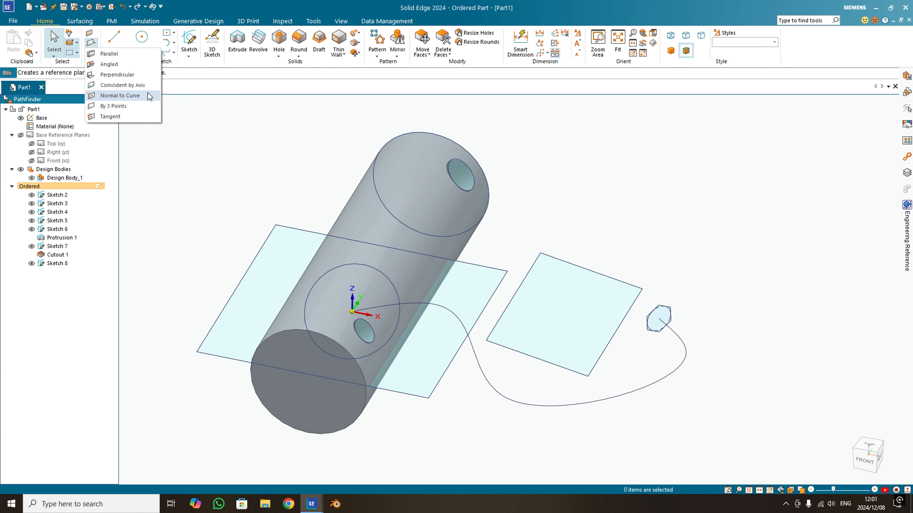
click(132, 77)
middle_drag(737, 340, 678, 355)
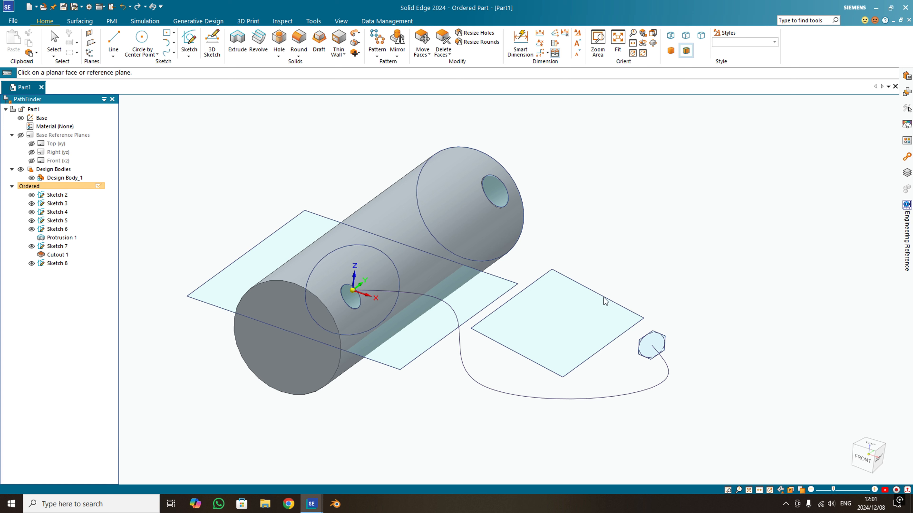
click(189, 42)
click(186, 142)
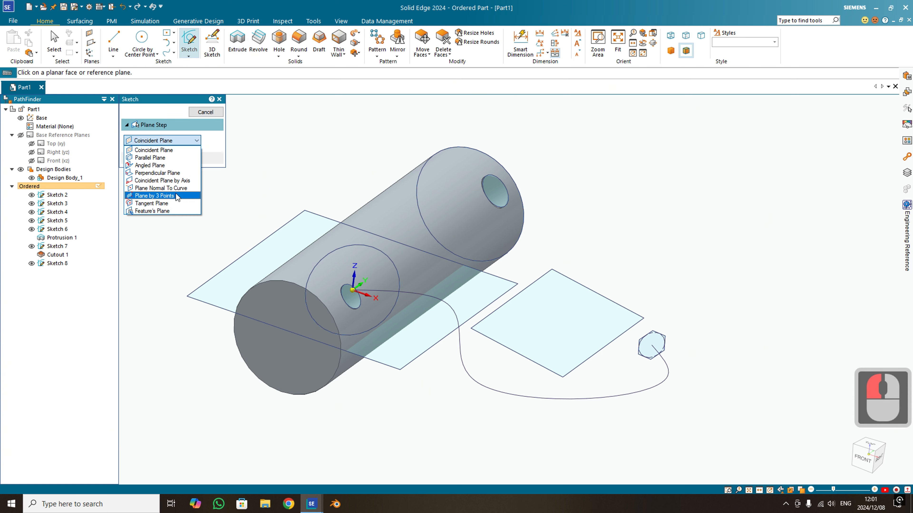
click(169, 173)
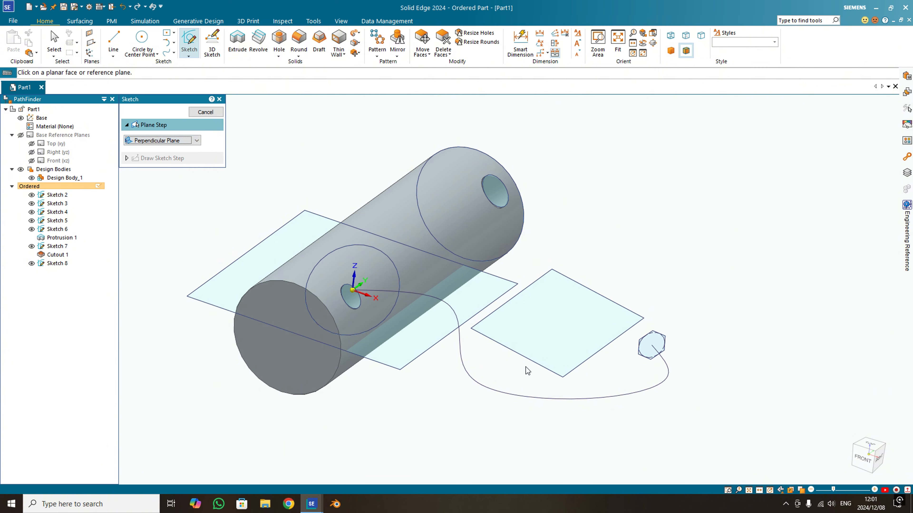
middle_drag(374, 290, 636, 311)
key(Escape)
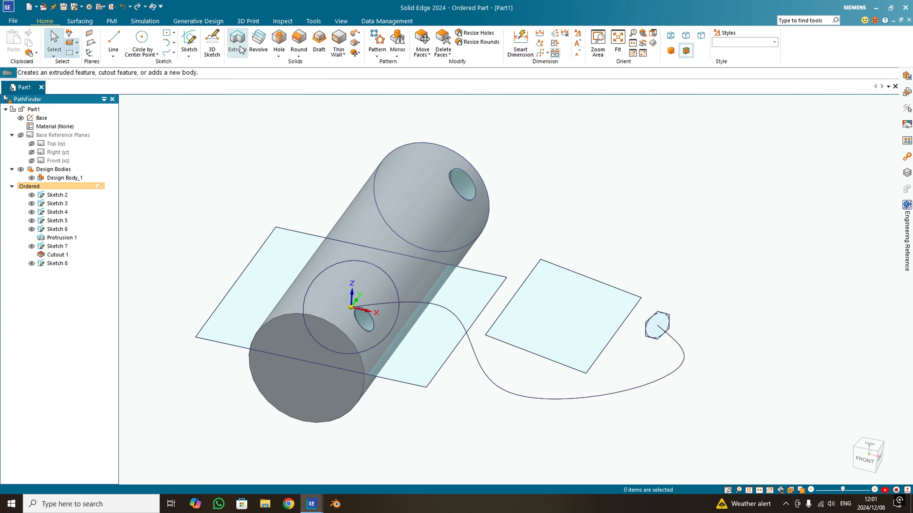
- Extrude the rectangle between the cylinder and the hexagon downward as an added block, using a one-sided Finite Extent
click(237, 40)
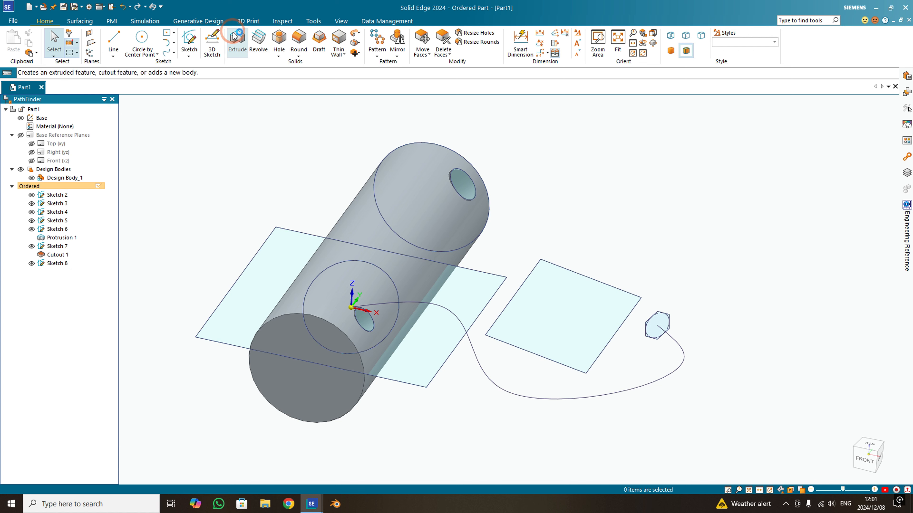
click(575, 373)
right_click(570, 383)
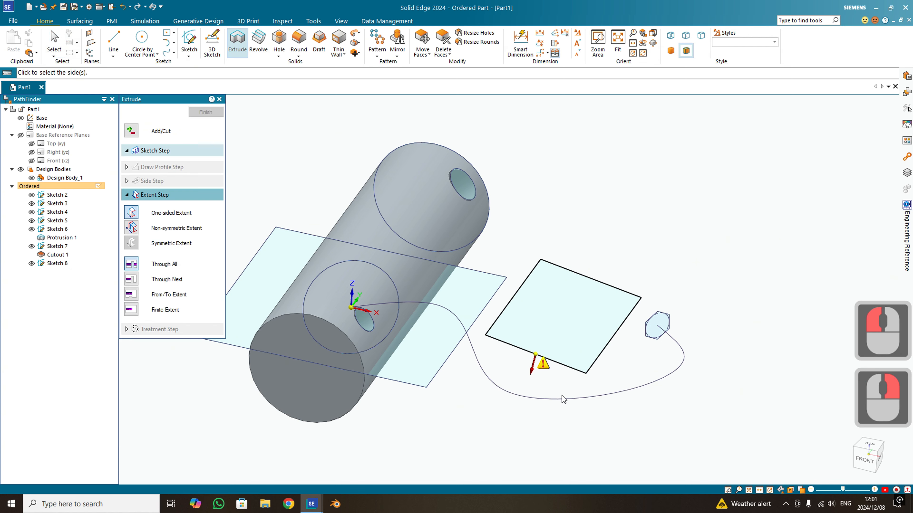
click(127, 136)
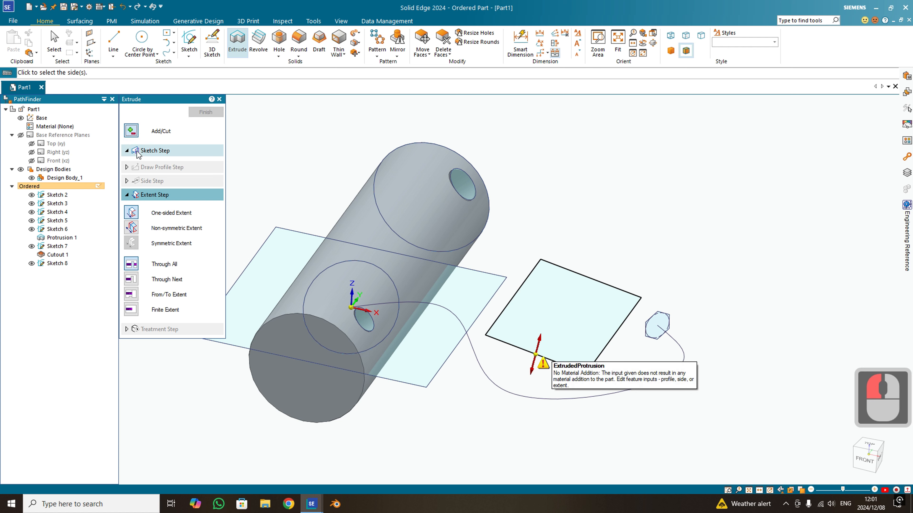
click(150, 165)
click(618, 409)
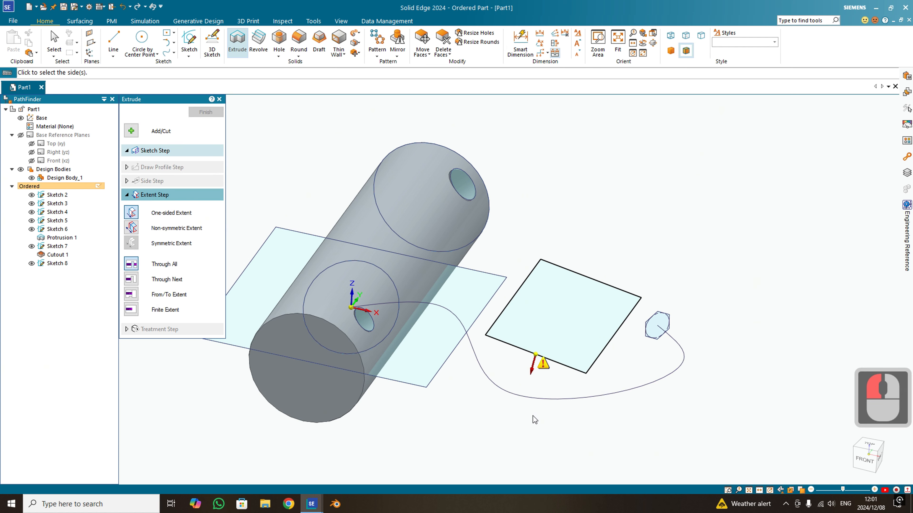
click(131, 309)
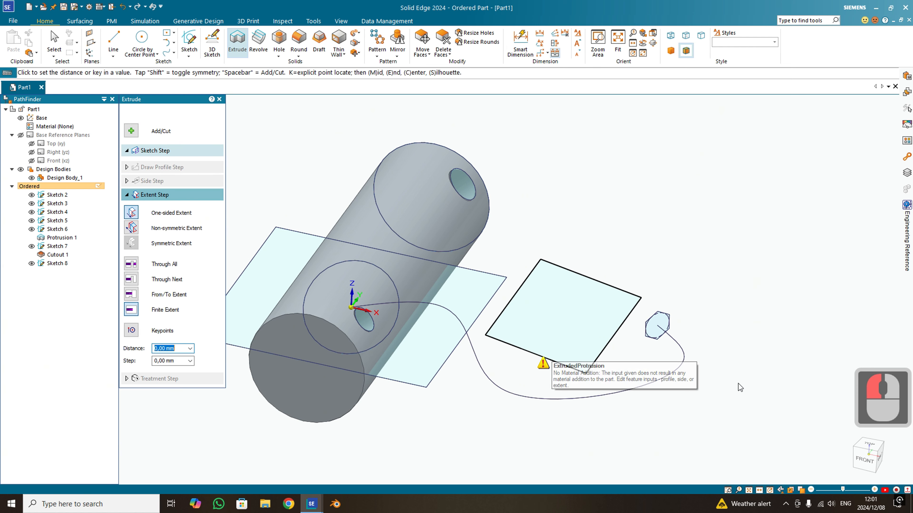
click(561, 391)
right_click(559, 393)
key(Escape)
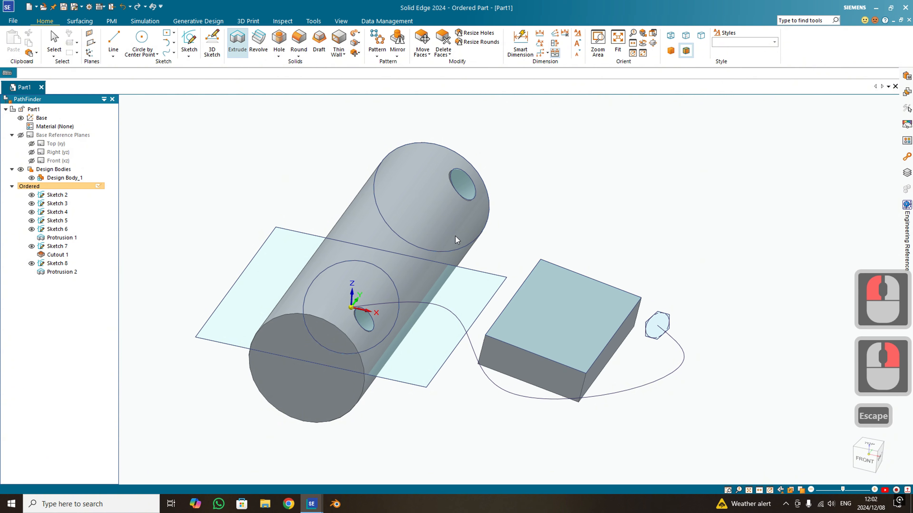
- Start a sketch with Perpendicular Plane, based on the block's top face and its front edge, oriented upward at 90°
mouse_move(639, 368)
middle_down()
mouse_move(615, 342)
mouse_move(497, 370)
middle_up()
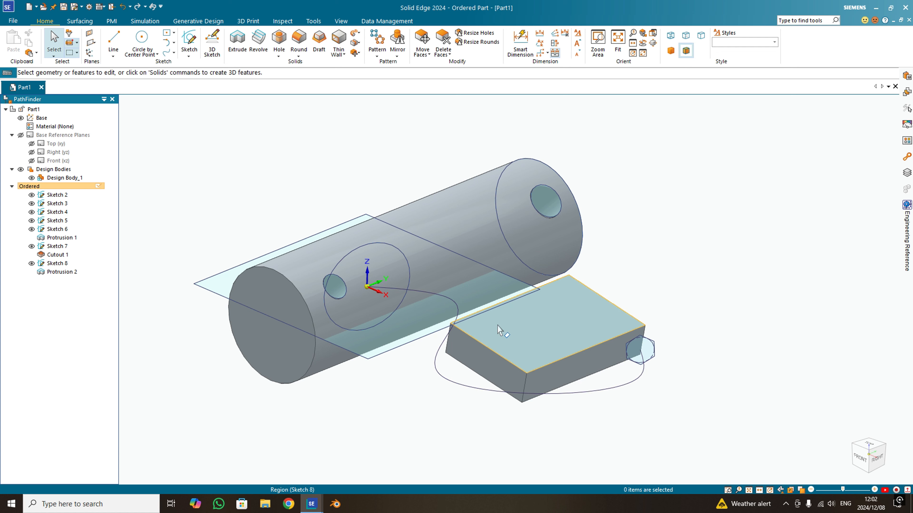
mouse_move(527, 350)
middle_down()
mouse_move(533, 373)
mouse_move(528, 352)
middle_up()
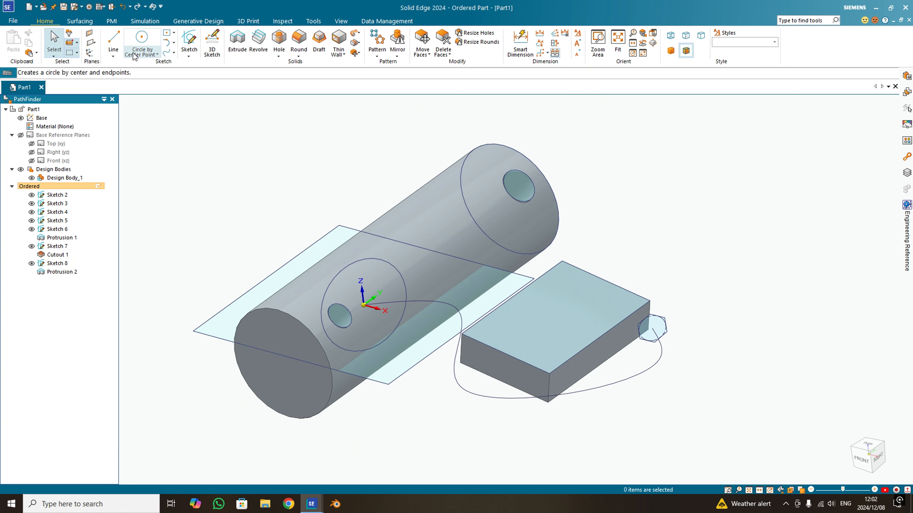
click(189, 46)
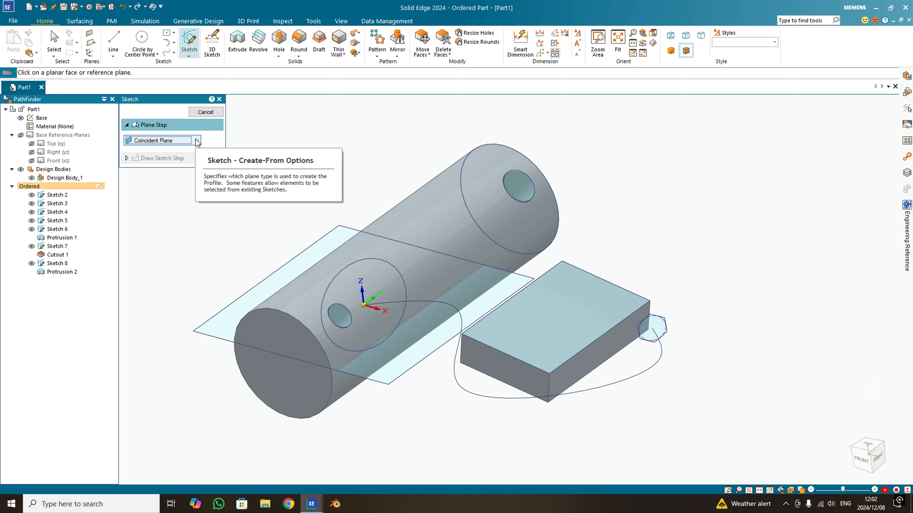
click(191, 140)
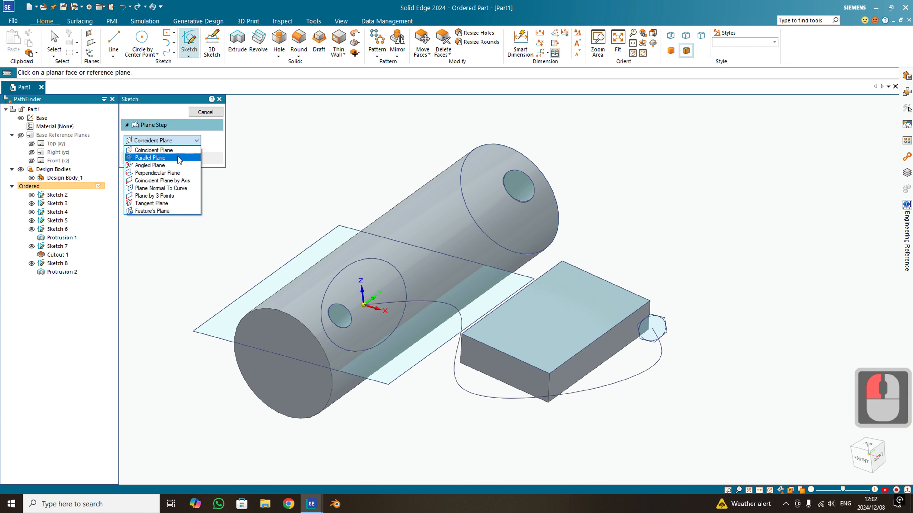
click(163, 174)
click(539, 353)
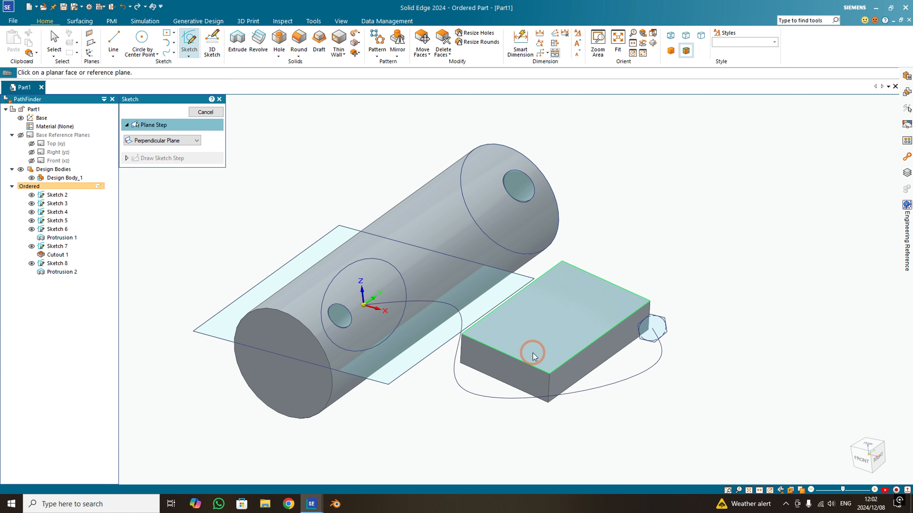
click(534, 370)
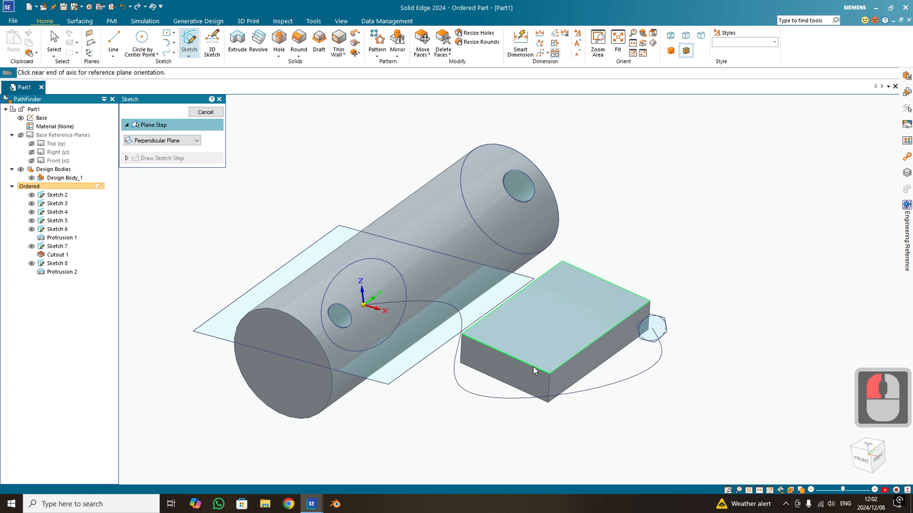
right_click(484, 347)
click(484, 348)
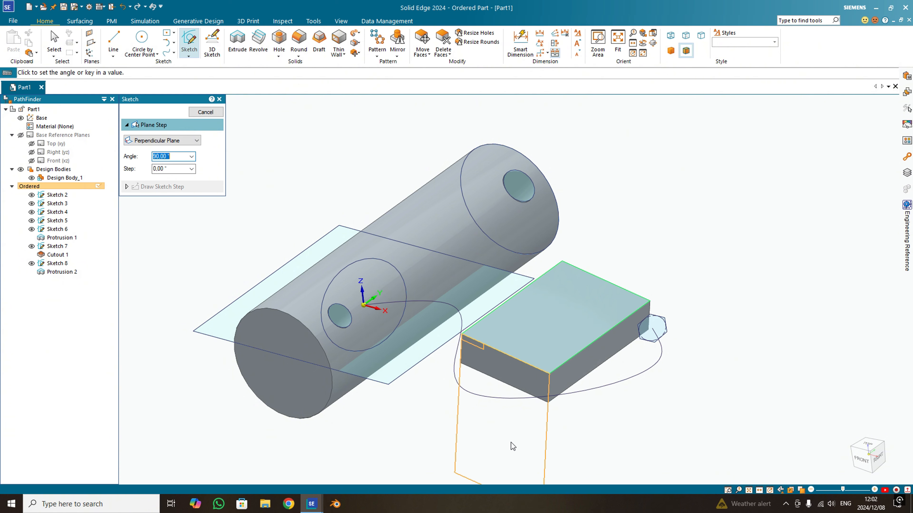
click(547, 190)
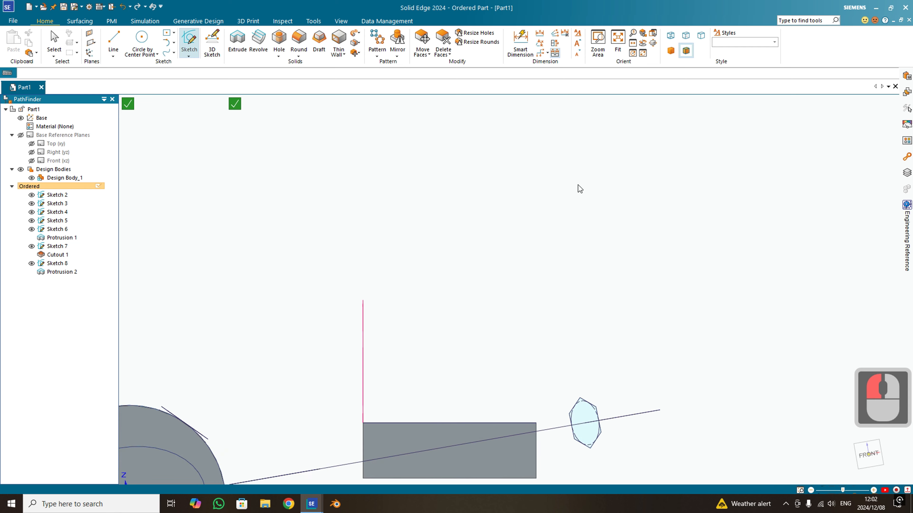
- Draw a small circle by center point above the block on the perpendicular plane and finish the sketch
click(143, 35)
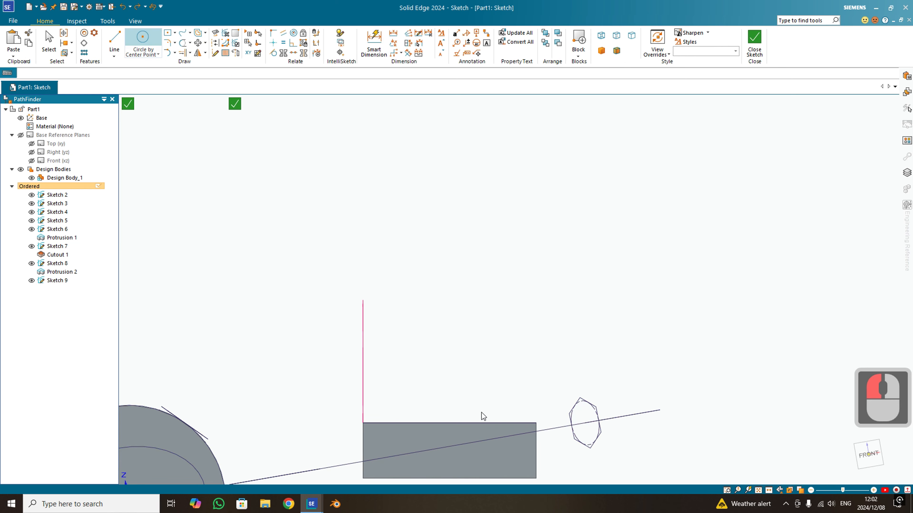
click(457, 340)
click(470, 359)
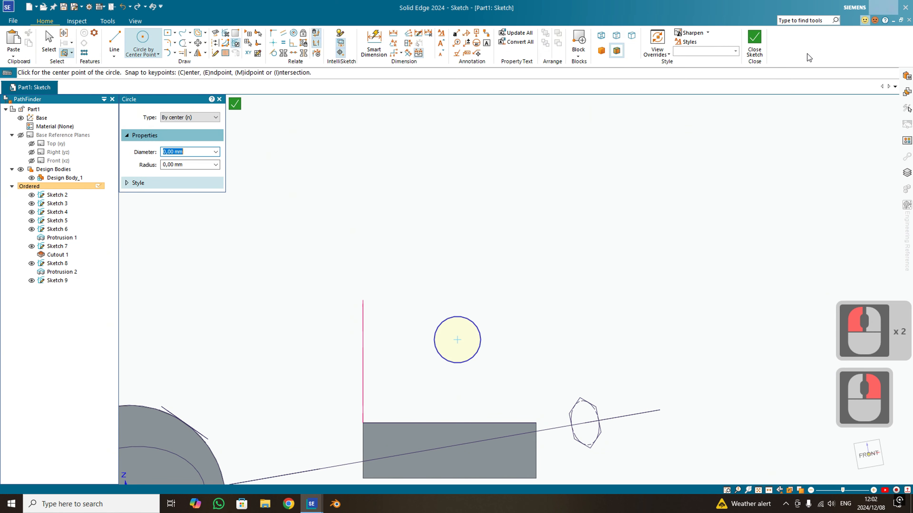
click(754, 41)
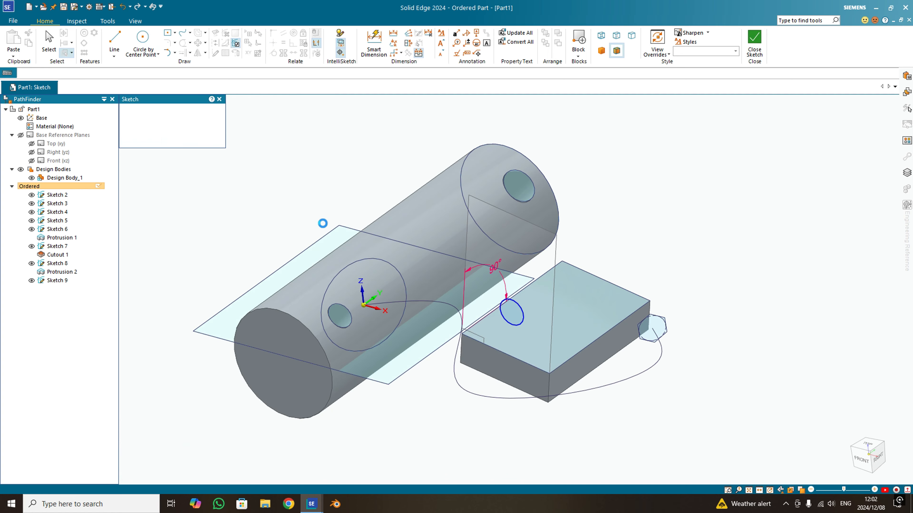
click(208, 114)
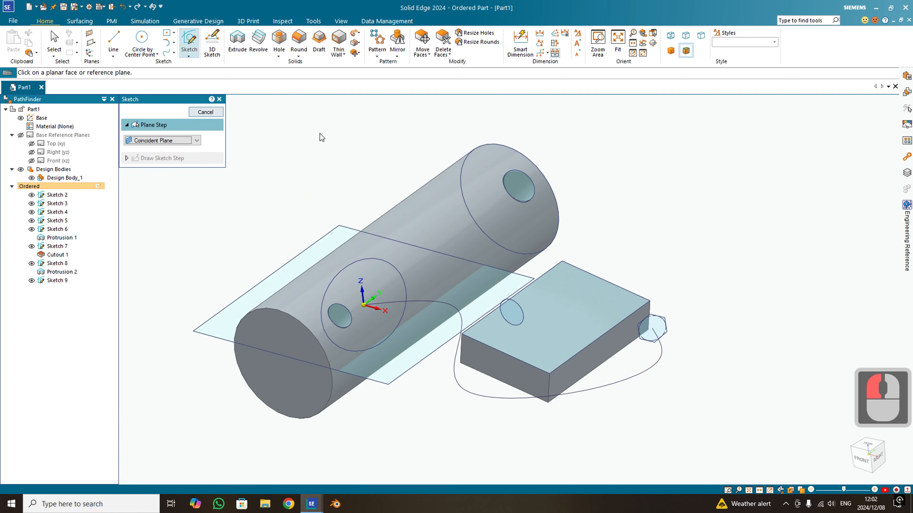
- Review the sketch plane types on offer, from Coincident Plane through Feature's Plane, and leave the Sketch command
mouse_move(536, 309)
middle_down()
mouse_move(478, 328)
mouse_move(594, 294)
mouse_move(552, 320)
mouse_move(573, 292)
mouse_move(549, 317)
mouse_move(564, 320)
middle_up()
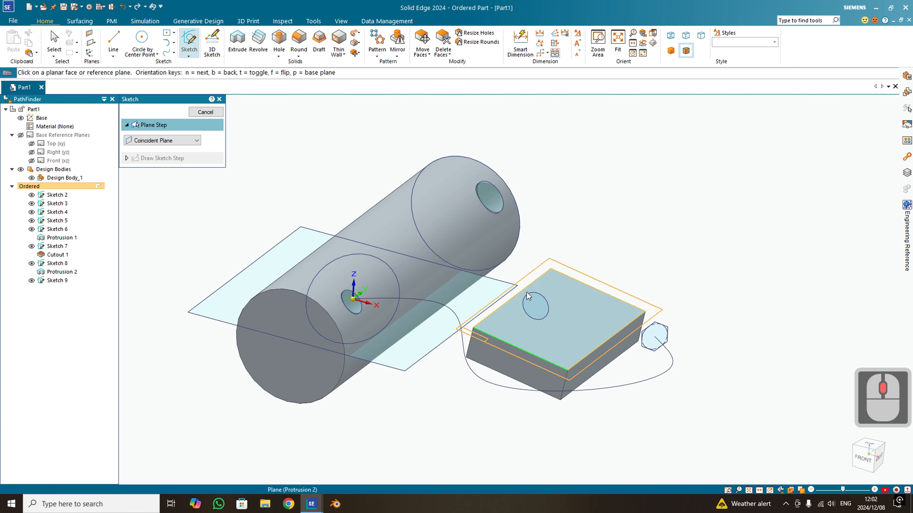
click(180, 143)
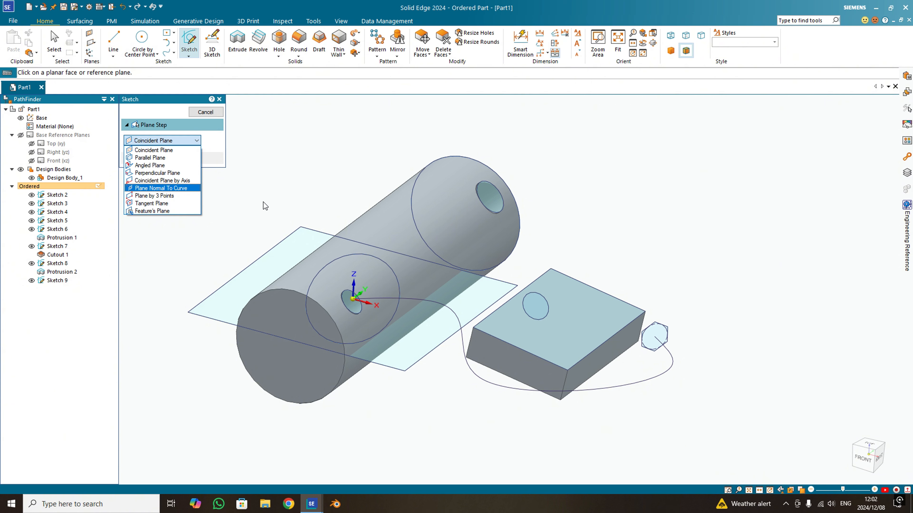
middle_click(329, 213)
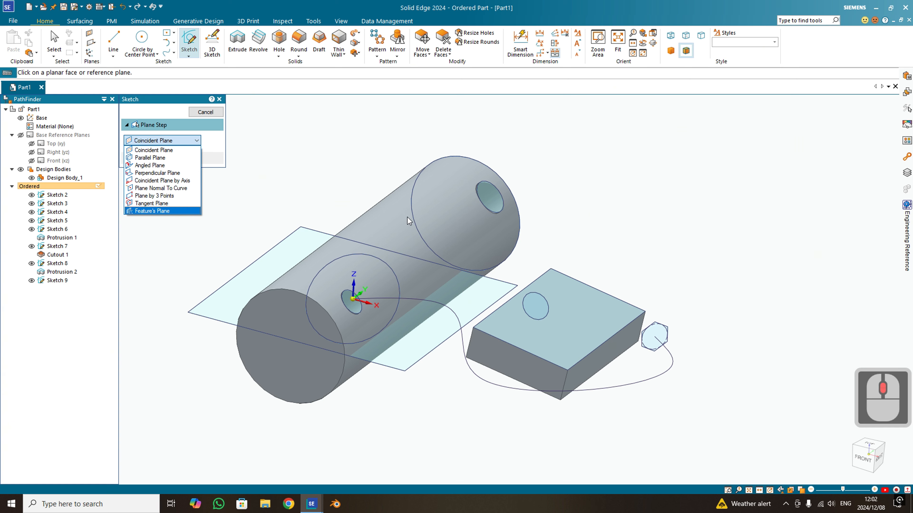
key(Escape)
mouse_move(407, 217)
middle_down()
mouse_move(439, 226)
mouse_move(425, 196)
middle_up()
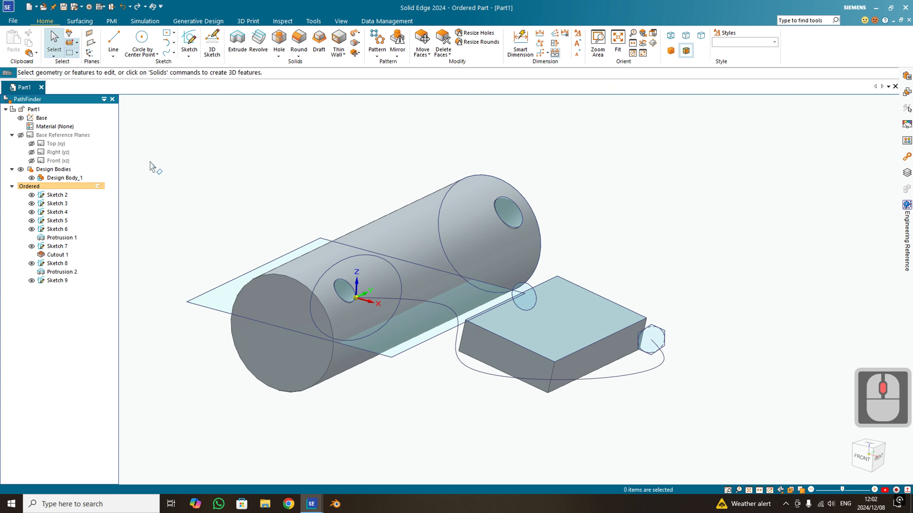
- Show the base reference planes to examine them around the whole model, and hide them again
click(20, 135)
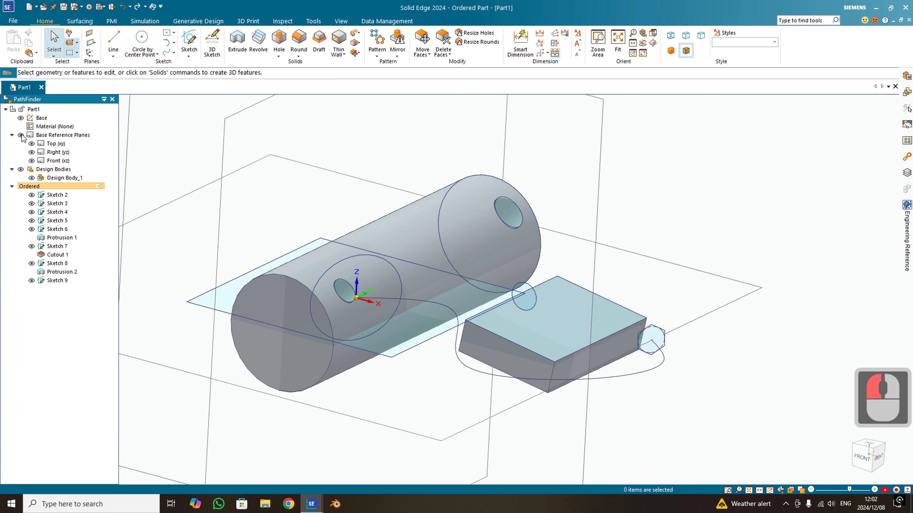
scroll(479, 197, down, 5)
middle_drag(479, 198, 538, 256)
scroll(495, 206, up, 3)
middle_drag(513, 228, 514, 232)
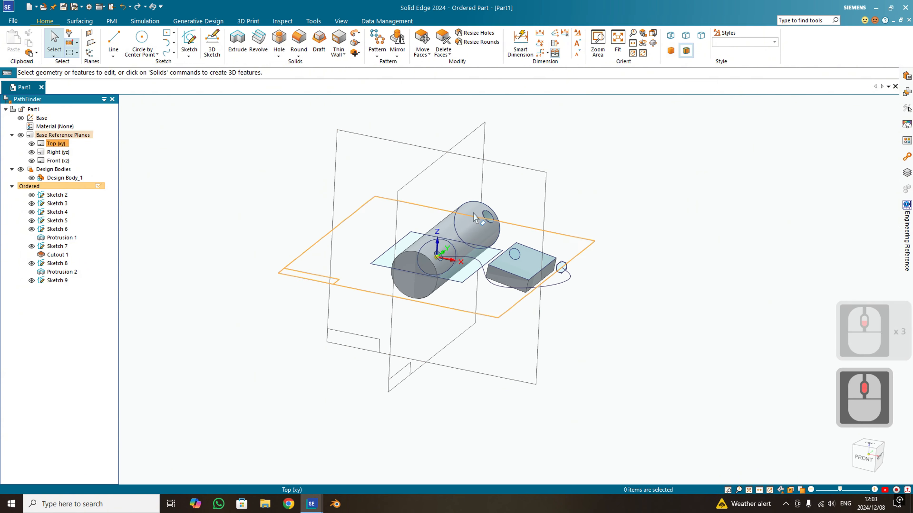
click(21, 136)
click(21, 135)
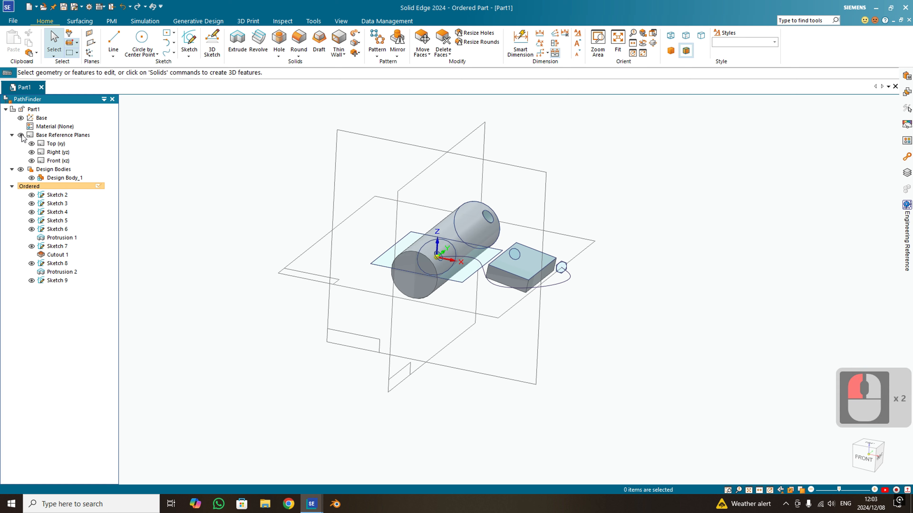
click(21, 136)
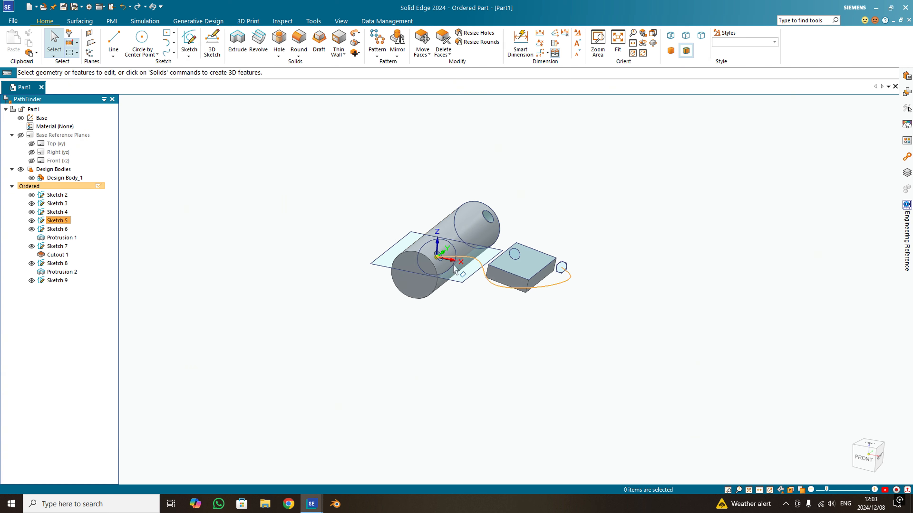
mouse_move(454, 269)
middle_down()
mouse_move(519, 234)
mouse_move(445, 266)
middle_up()
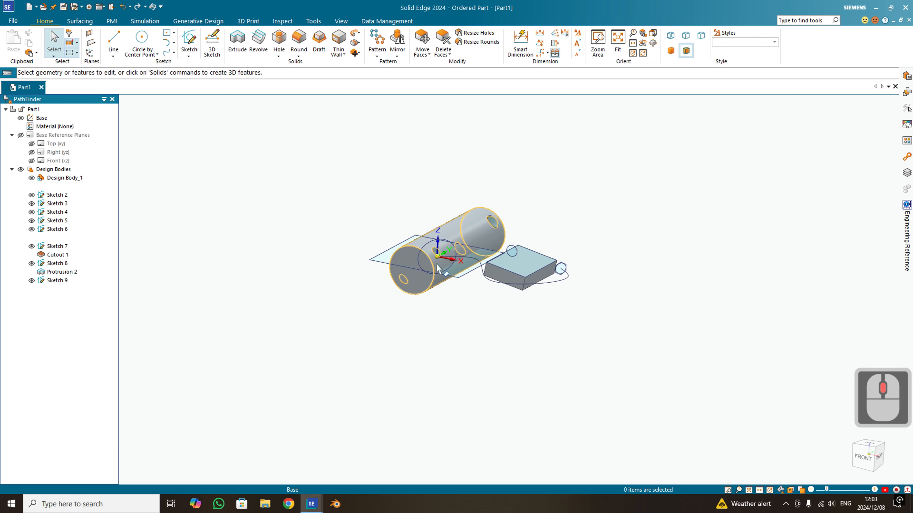
scroll(518, 254, up, 5)
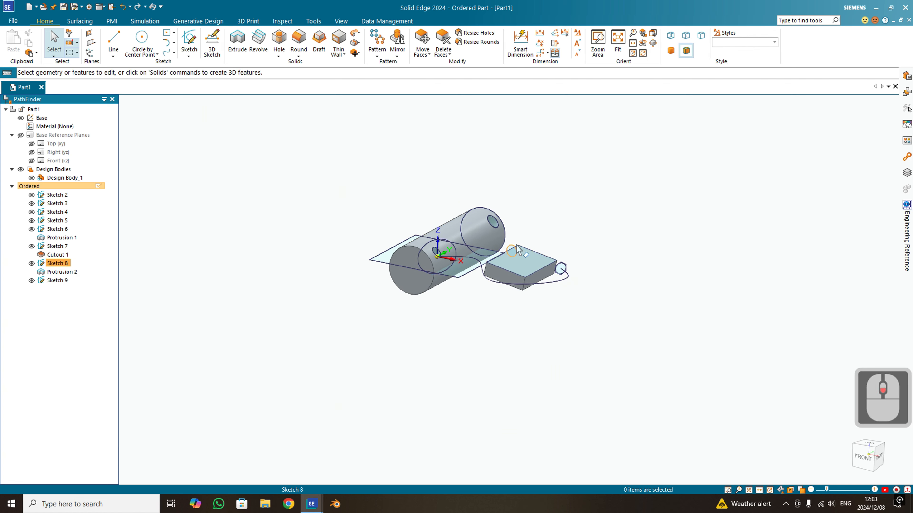
middle_drag(517, 254, 497, 258)
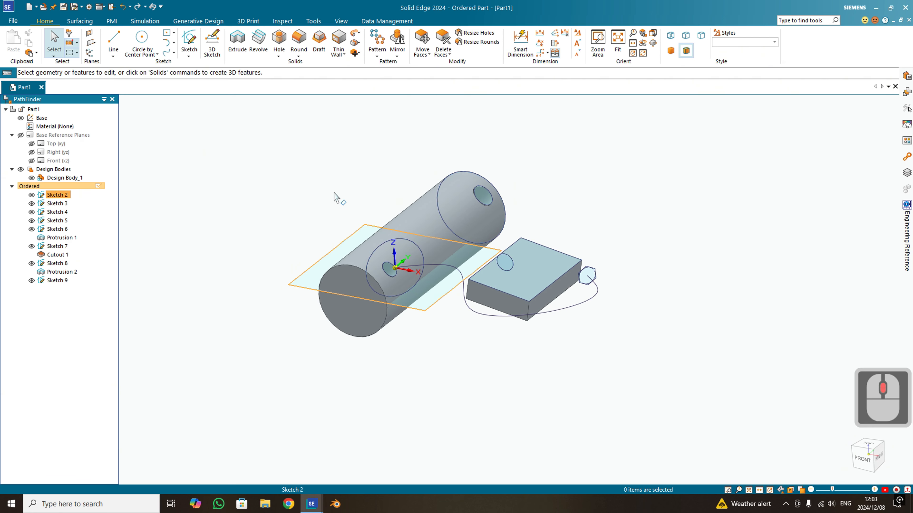